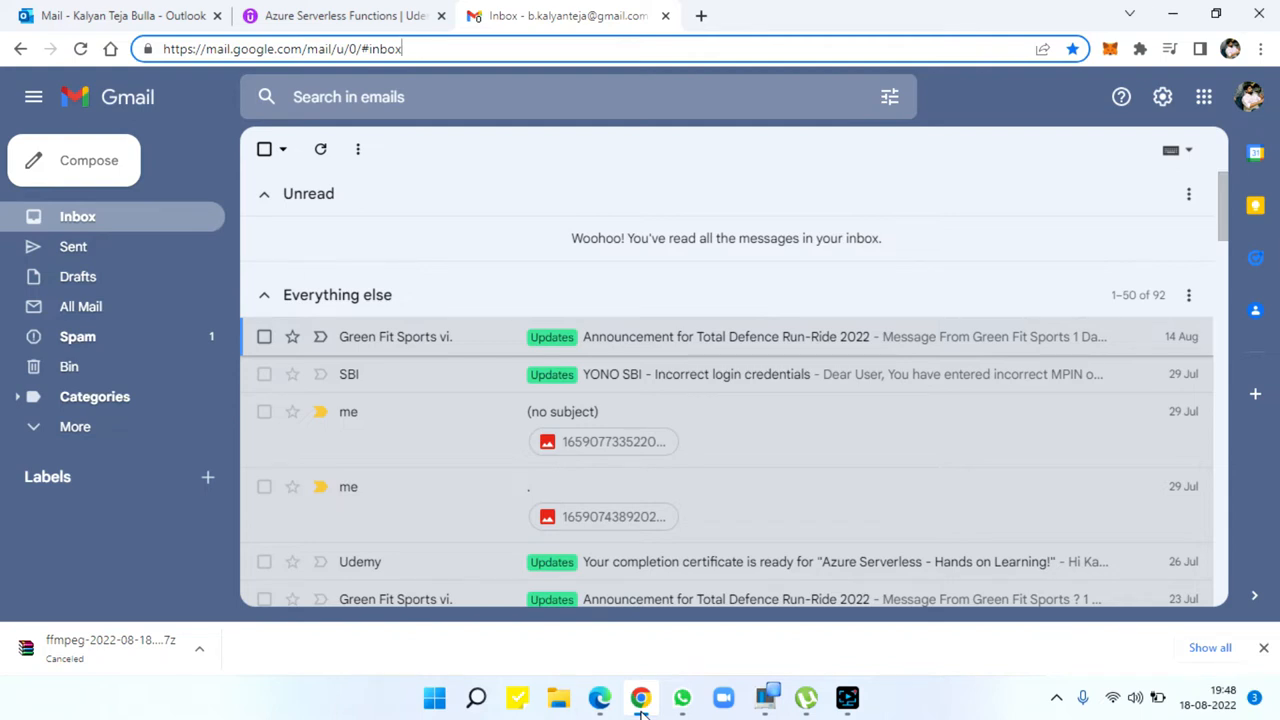
- Search for ffmpeg in a new tab and go to the official FFmpeg website
{"action": "left_click", "coordinate": [701, 15]}
{"action": "left_click", "coordinate": [602, 48]}
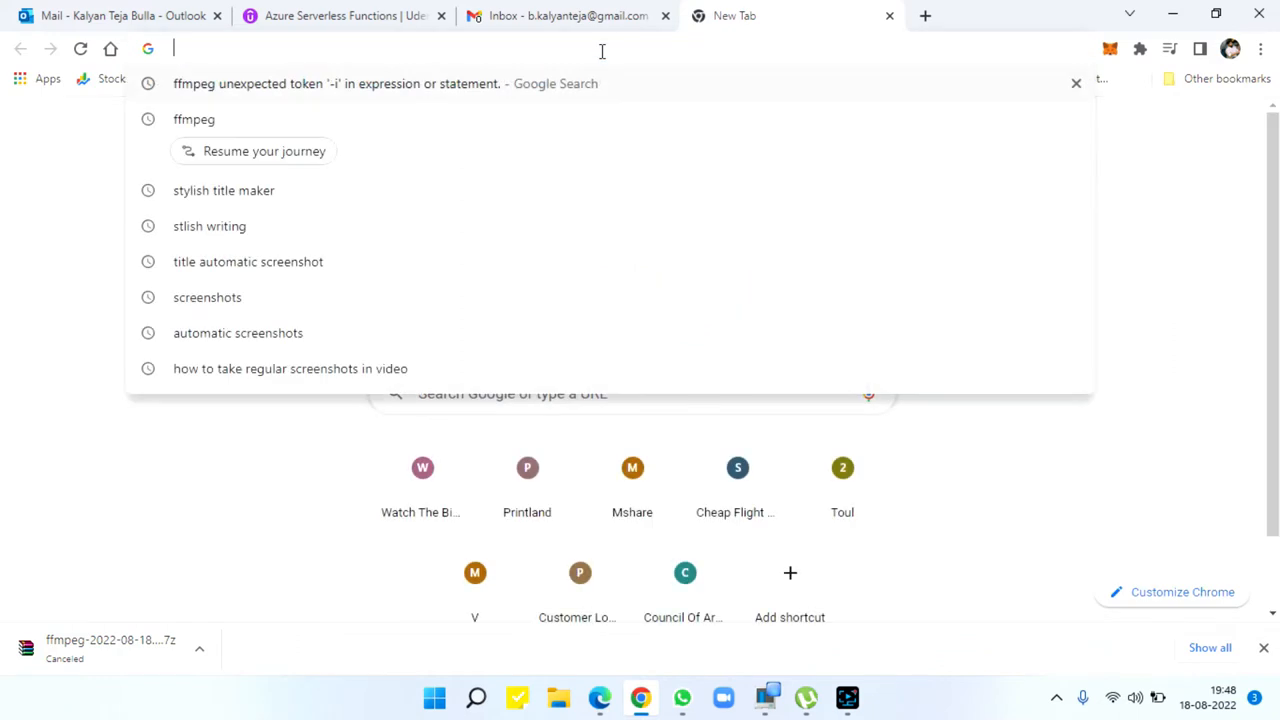
{"action": "type", "text": "ff"}
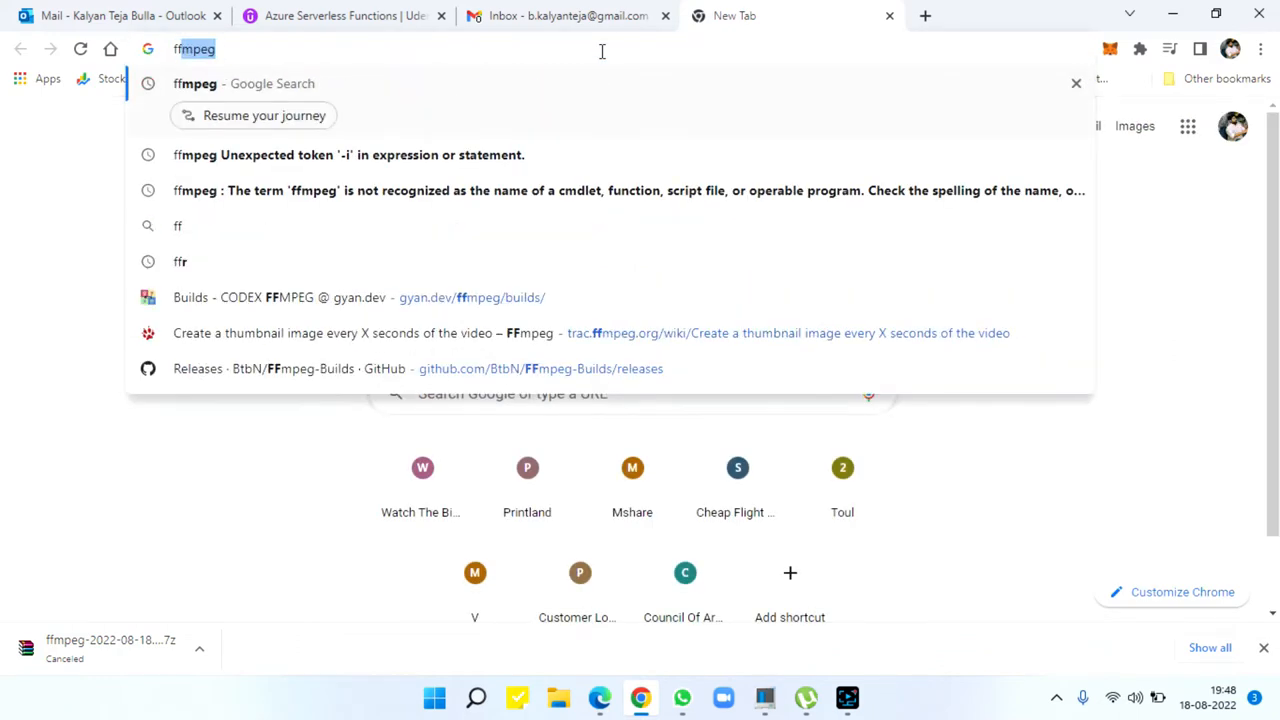
{"action": "type", "text": "mpeg"}
{"action": "key", "text": "Return"}
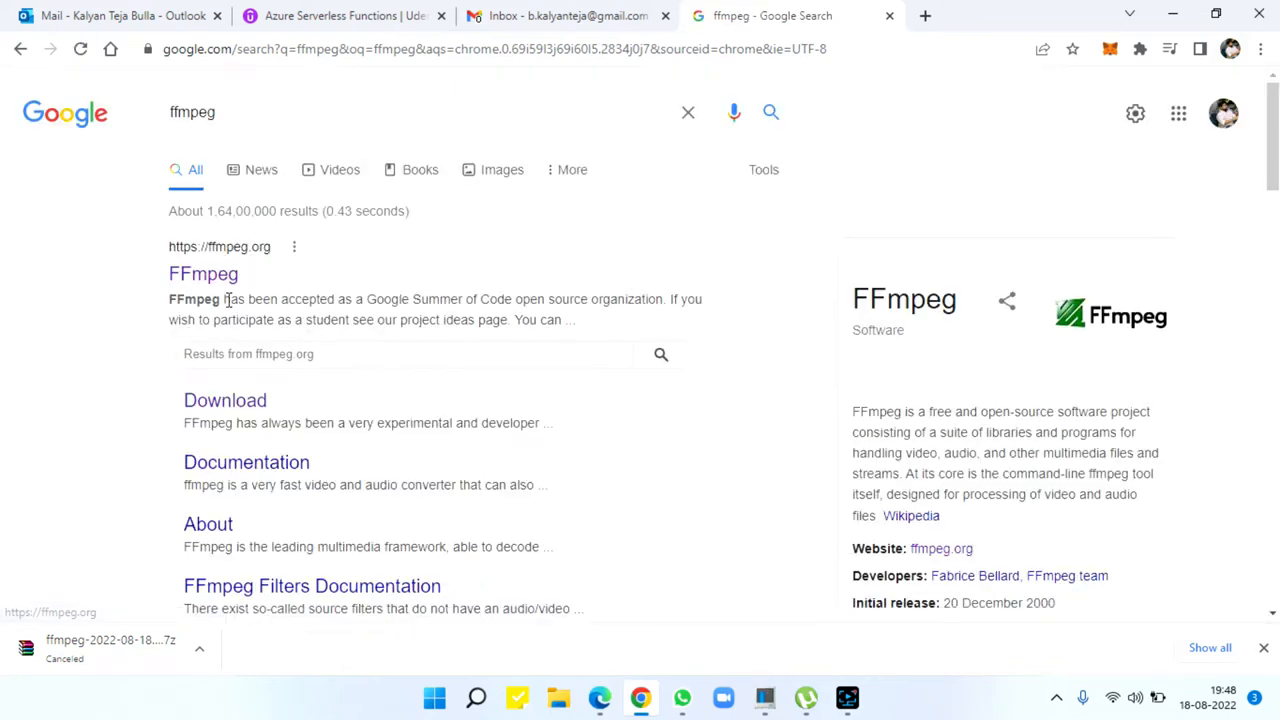
{"action": "left_click", "coordinate": [203, 274]}
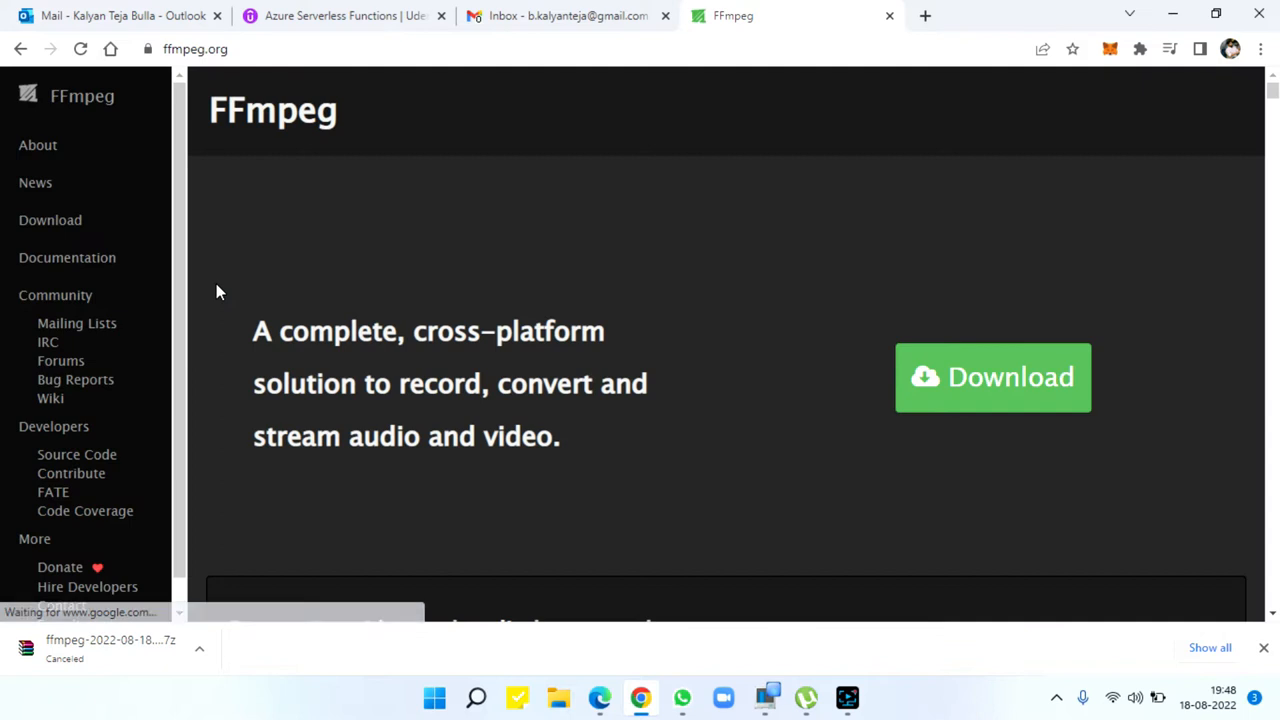
{"action": "scroll", "coordinate": [820, 420], "scroll_direction": "down", "scroll_amount": 1}
{"action": "left_click", "coordinate": [1003, 211]}
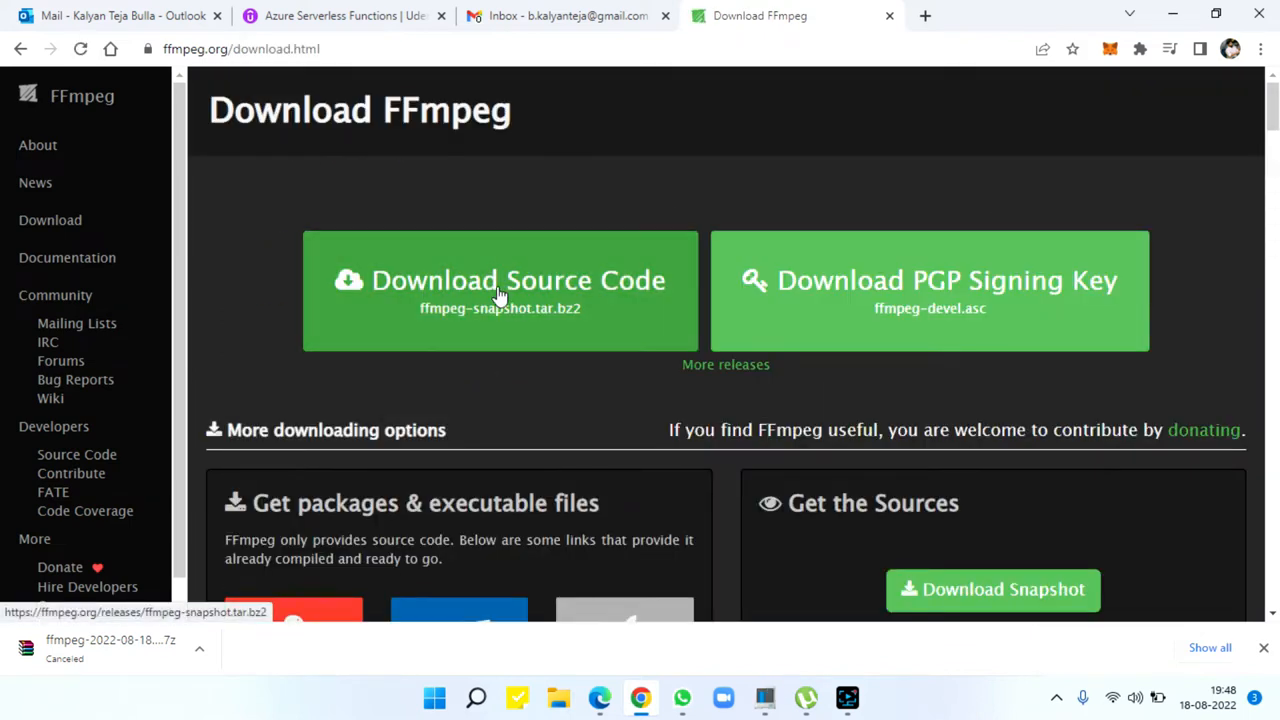
{"action": "scroll", "coordinate": [532, 314], "scroll_direction": "down", "scroll_amount": 2}
{"action": "scroll", "coordinate": [528, 312], "scroll_direction": "down", "scroll_amount": 2}
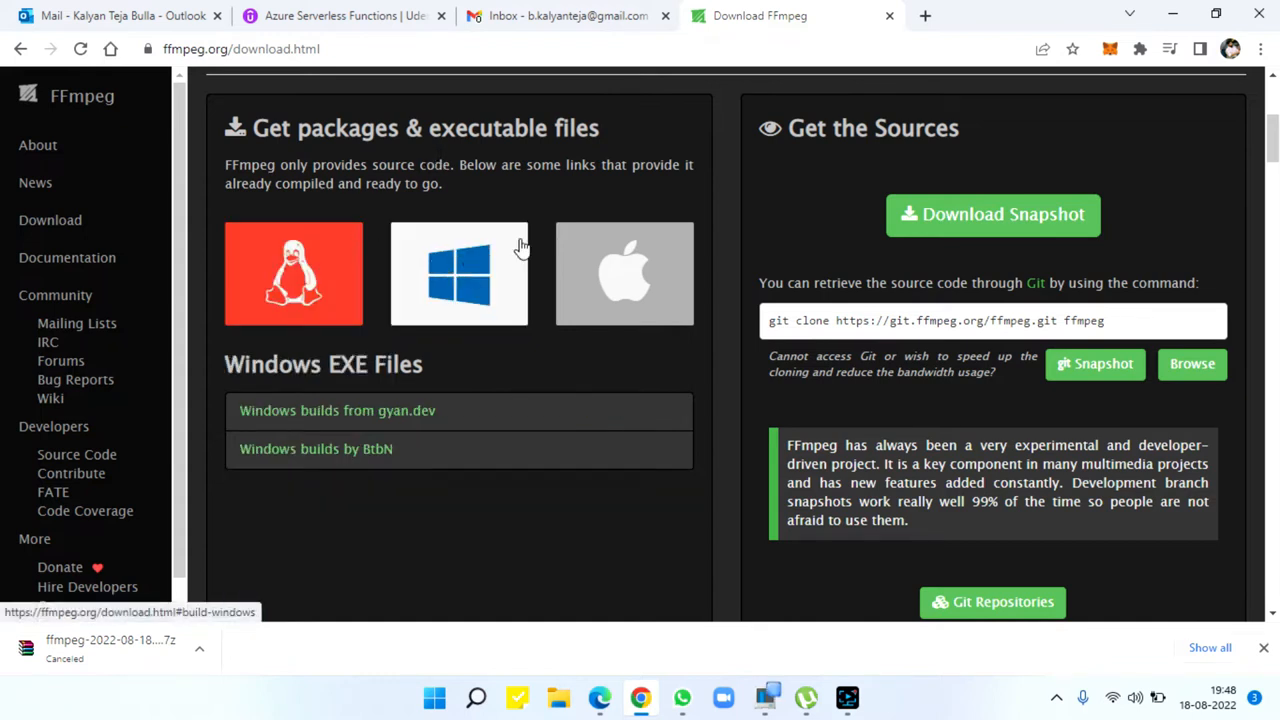
{"action": "mouse_move", "coordinate": [459, 273]}
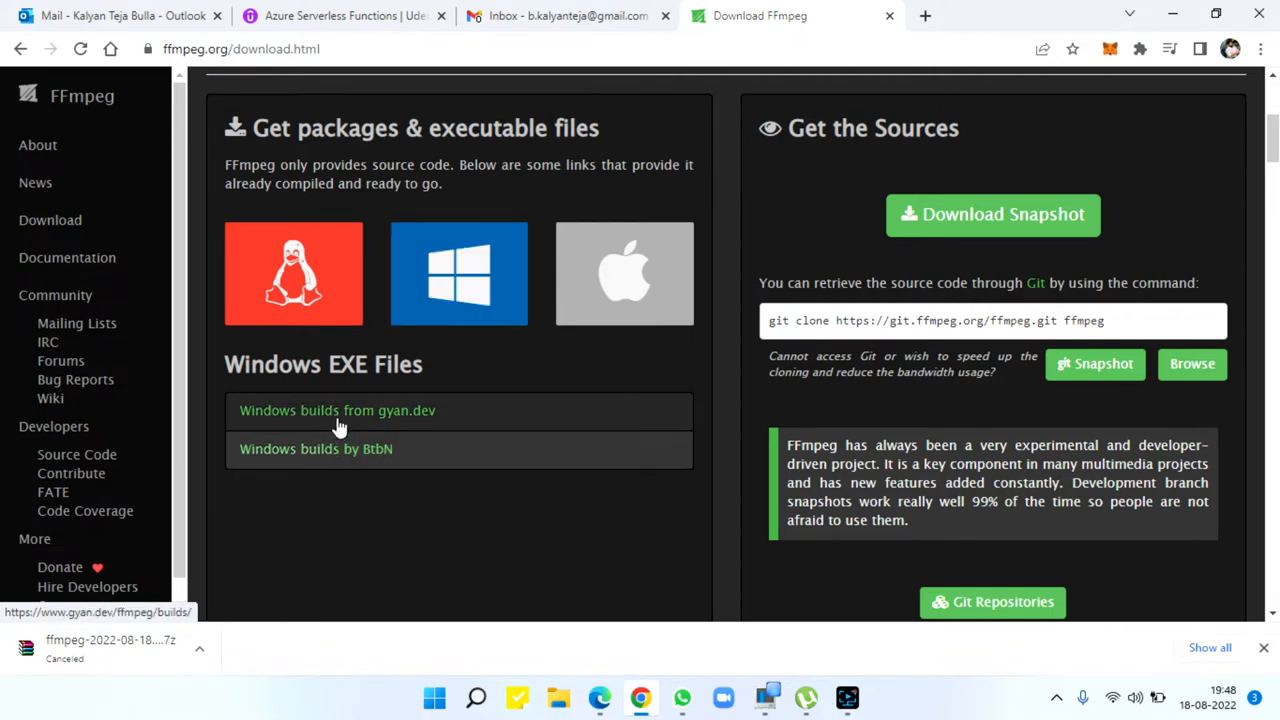
{"action": "left_click", "coordinate": [347, 452]}
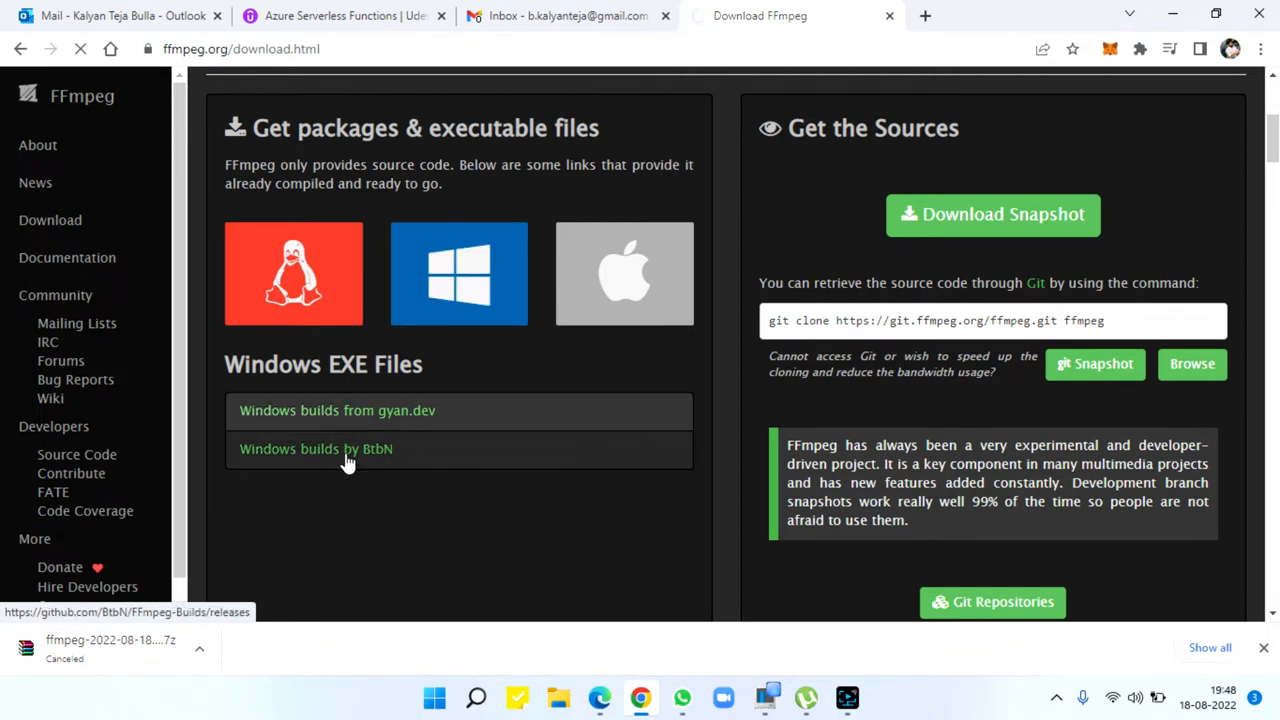
{"action": "scroll", "coordinate": [566, 327], "scroll_direction": "down", "scroll_amount": 1}
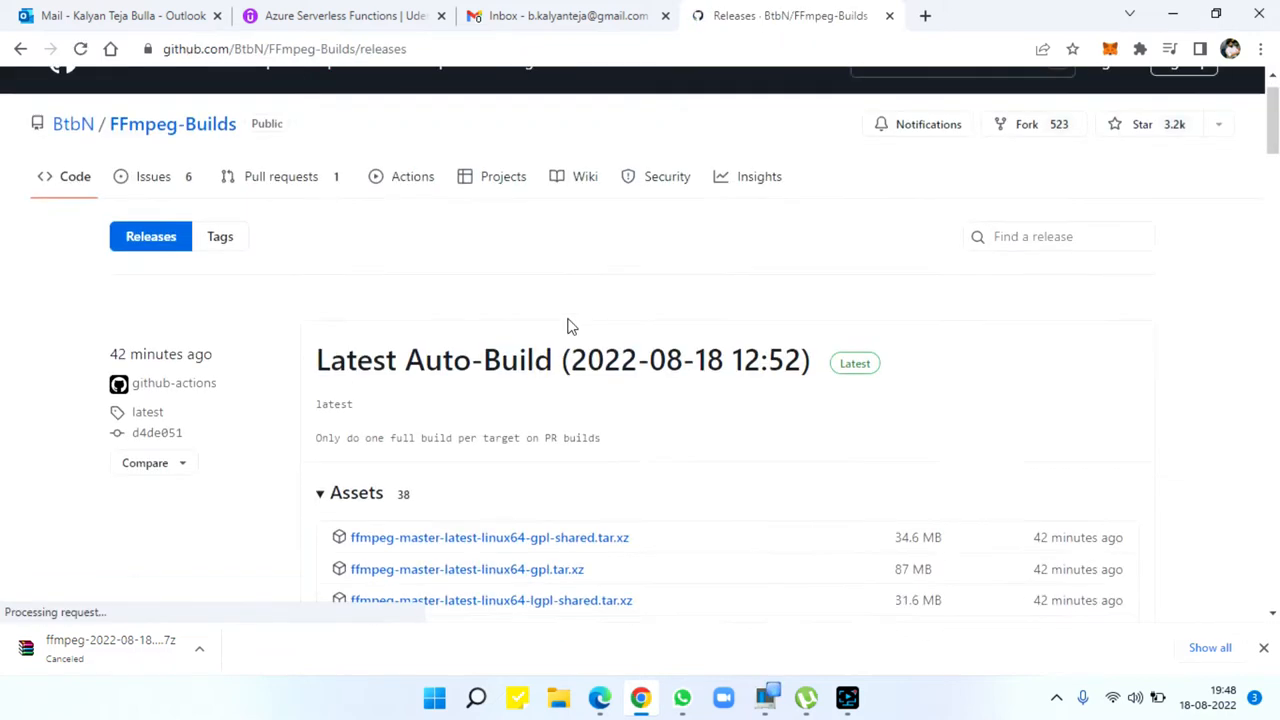
{"action": "scroll", "coordinate": [566, 327], "scroll_direction": "down", "scroll_amount": 4}
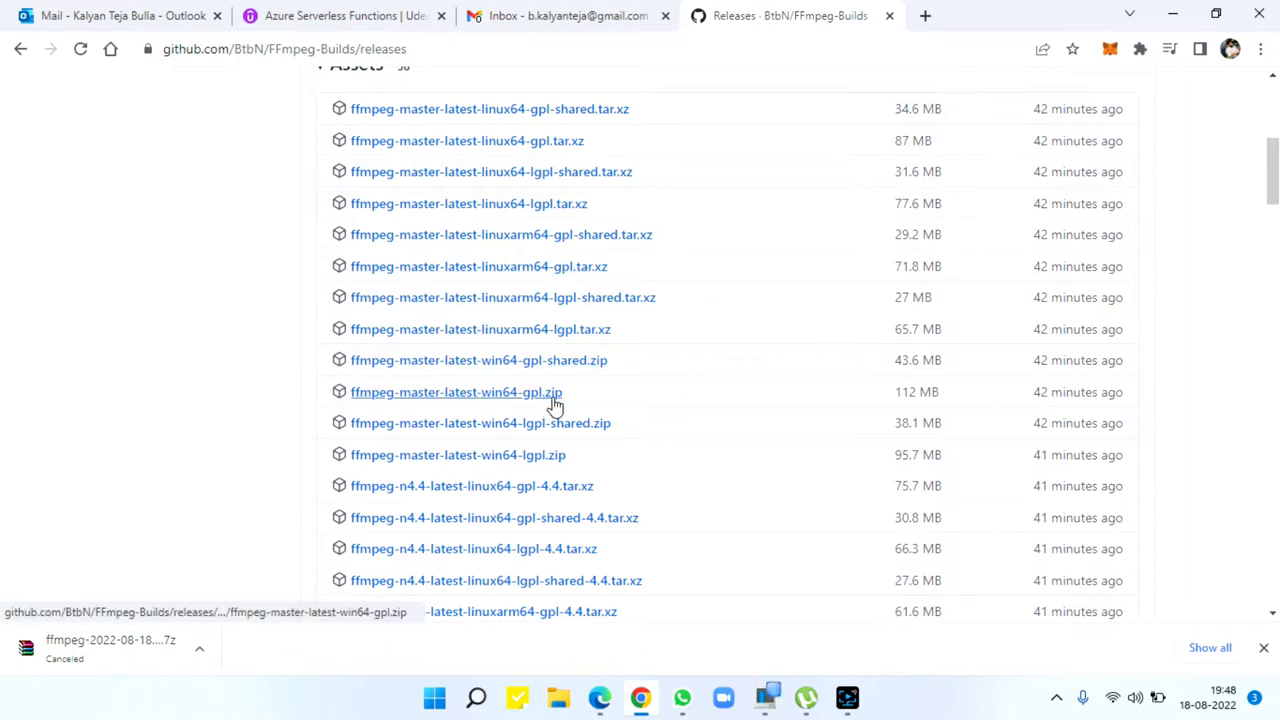
{"action": "left_click", "coordinate": [21, 49]}
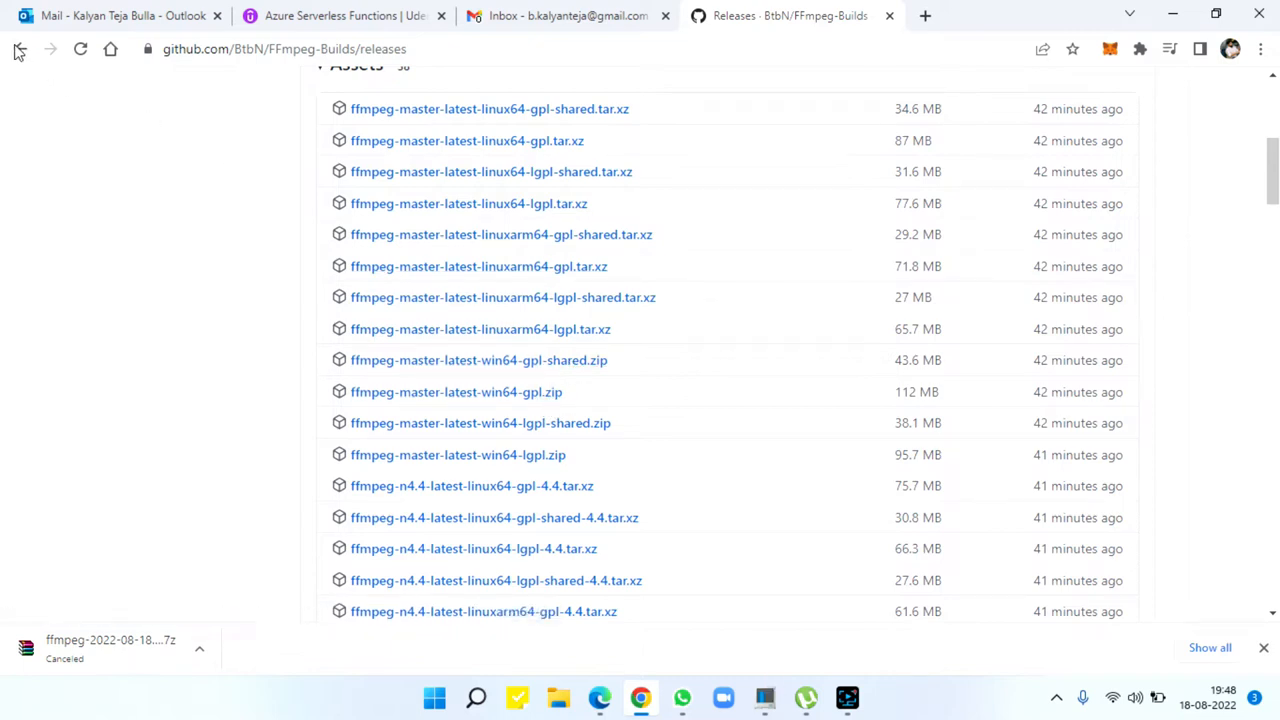
{"action": "left_click", "coordinate": [465, 300]}
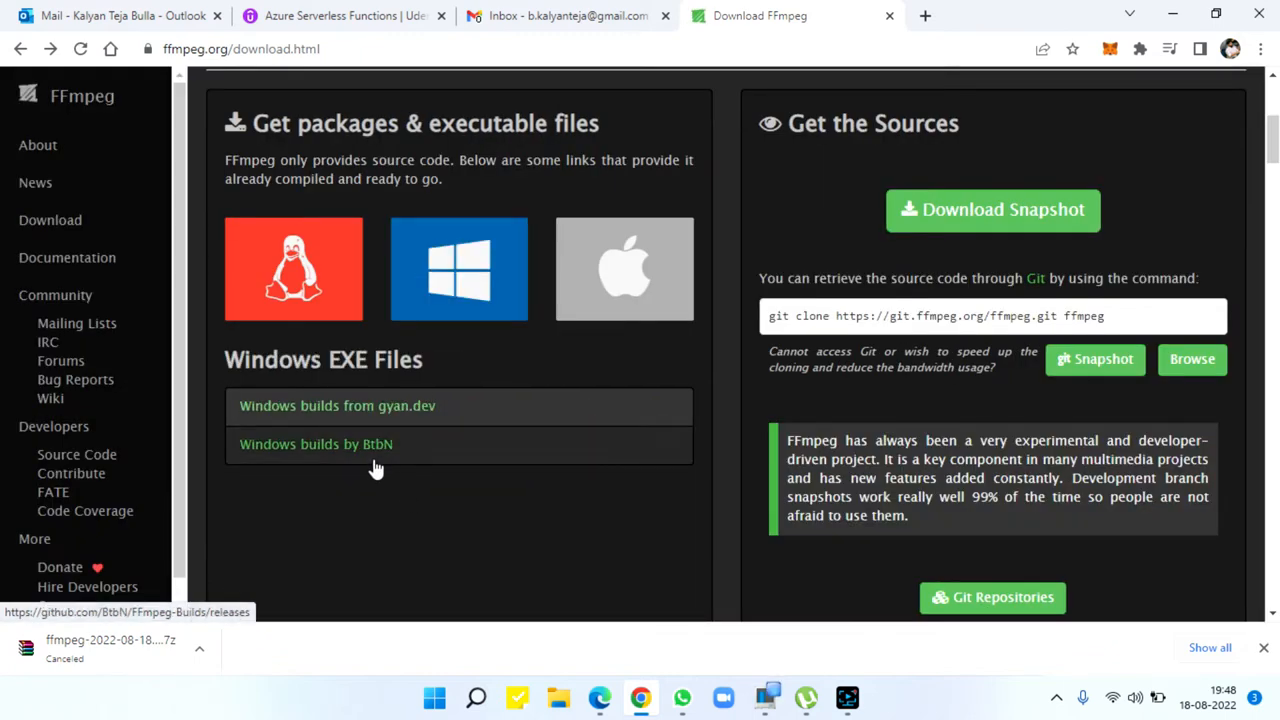
- Start downloading ffmpeg-git-full.7z from gyan.dev, then cancel the download
{"action": "left_click", "coordinate": [385, 406]}
{"action": "scroll", "coordinate": [650, 354], "scroll_direction": "down", "scroll_amount": 3}
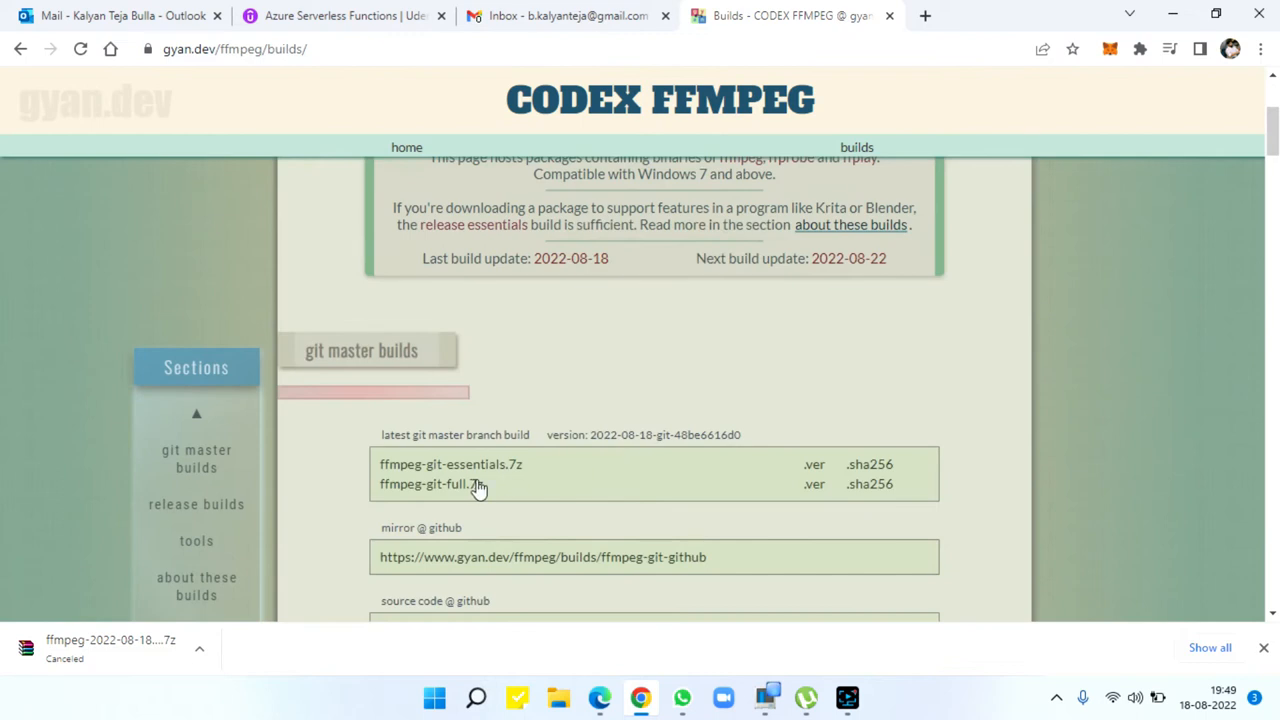
{"action": "scroll", "coordinate": [471, 494], "scroll_direction": "down", "scroll_amount": 2}
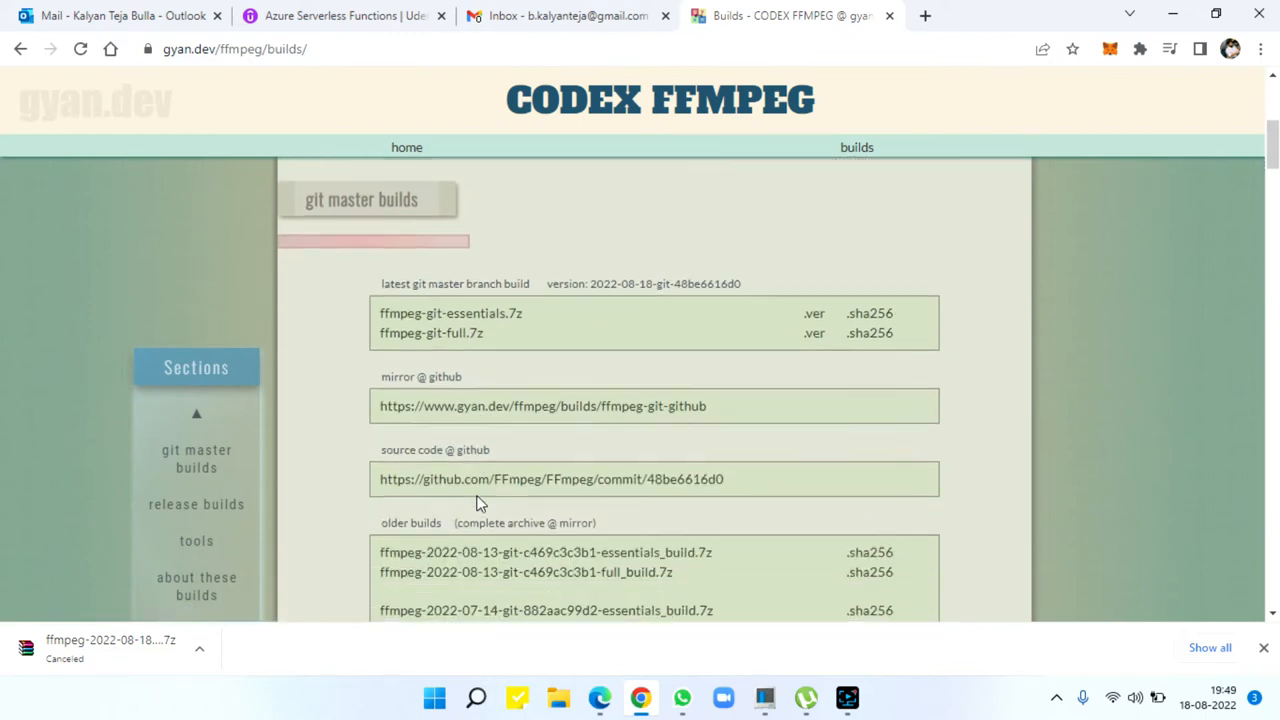
{"action": "scroll", "coordinate": [556, 410], "scroll_direction": "down", "scroll_amount": 1}
{"action": "scroll", "coordinate": [556, 410], "scroll_direction": "down", "scroll_amount": 3}
{"action": "scroll", "coordinate": [556, 410], "scroll_direction": "down", "scroll_amount": 1}
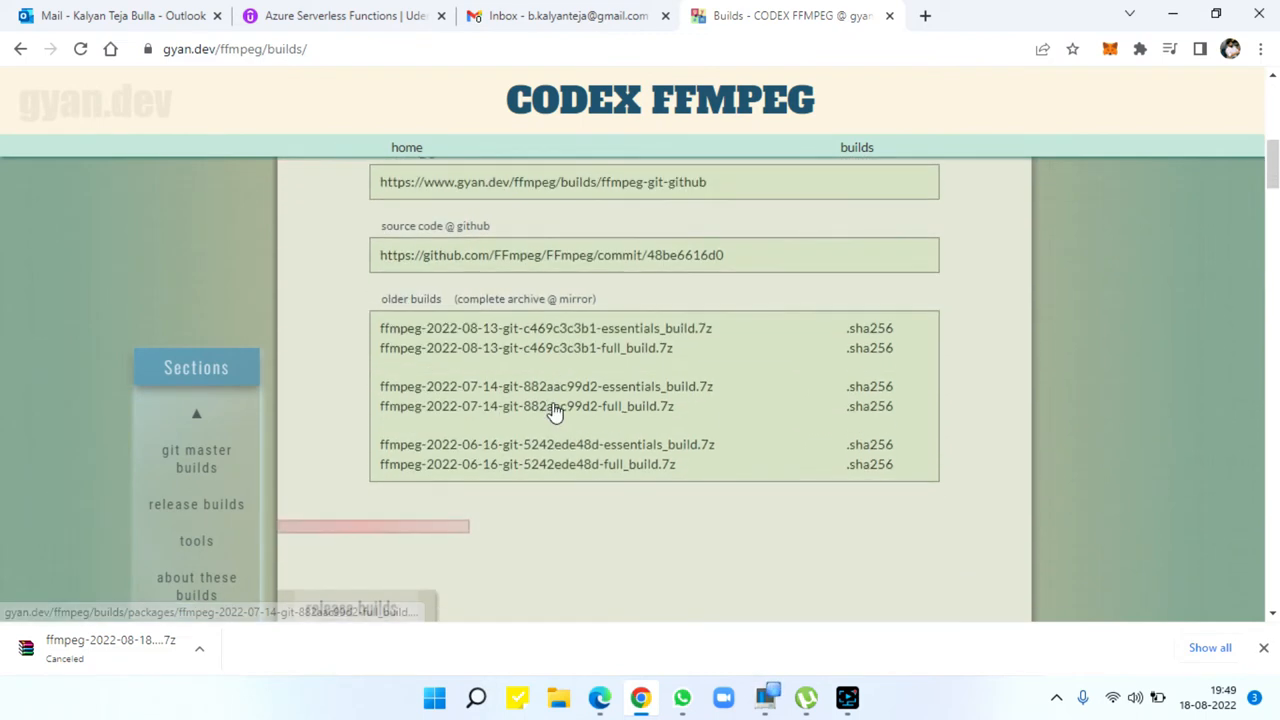
{"action": "scroll", "coordinate": [517, 331], "scroll_direction": "up", "scroll_amount": 3}
{"action": "scroll", "coordinate": [517, 331], "scroll_direction": "up", "scroll_amount": 2}
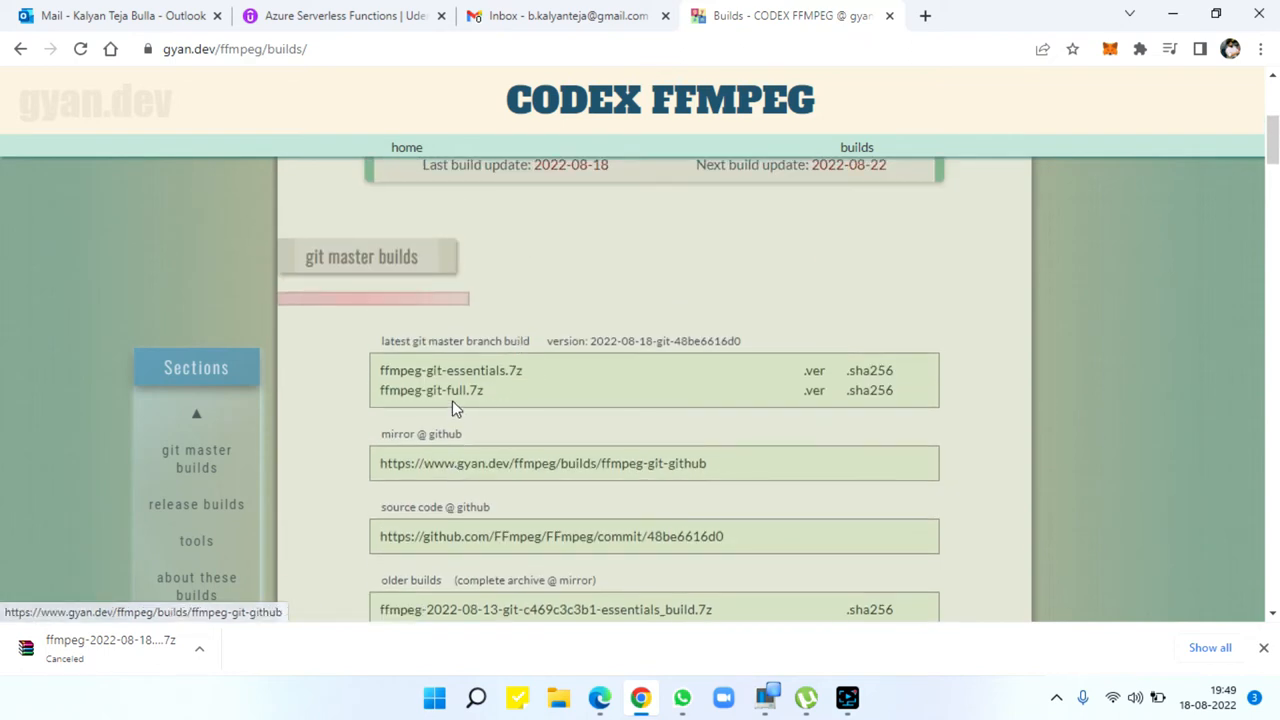
{"action": "left_click", "coordinate": [452, 400]}
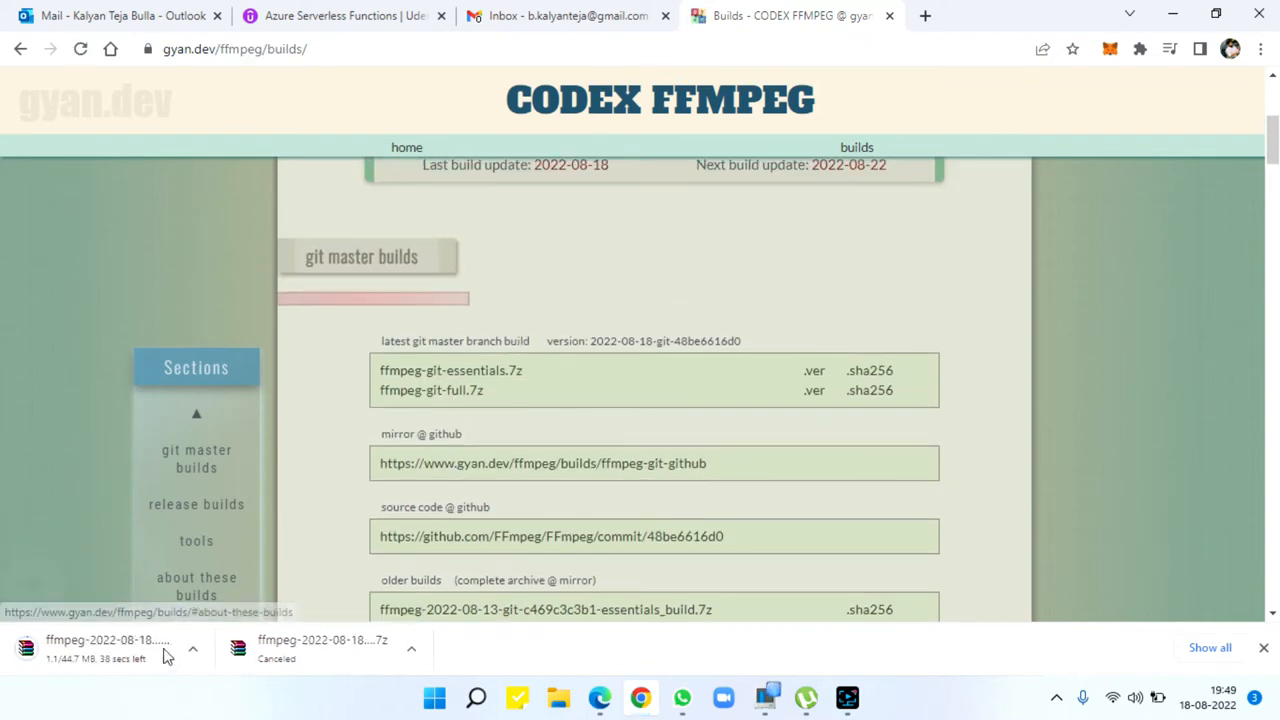
{"action": "left_click", "coordinate": [199, 650]}
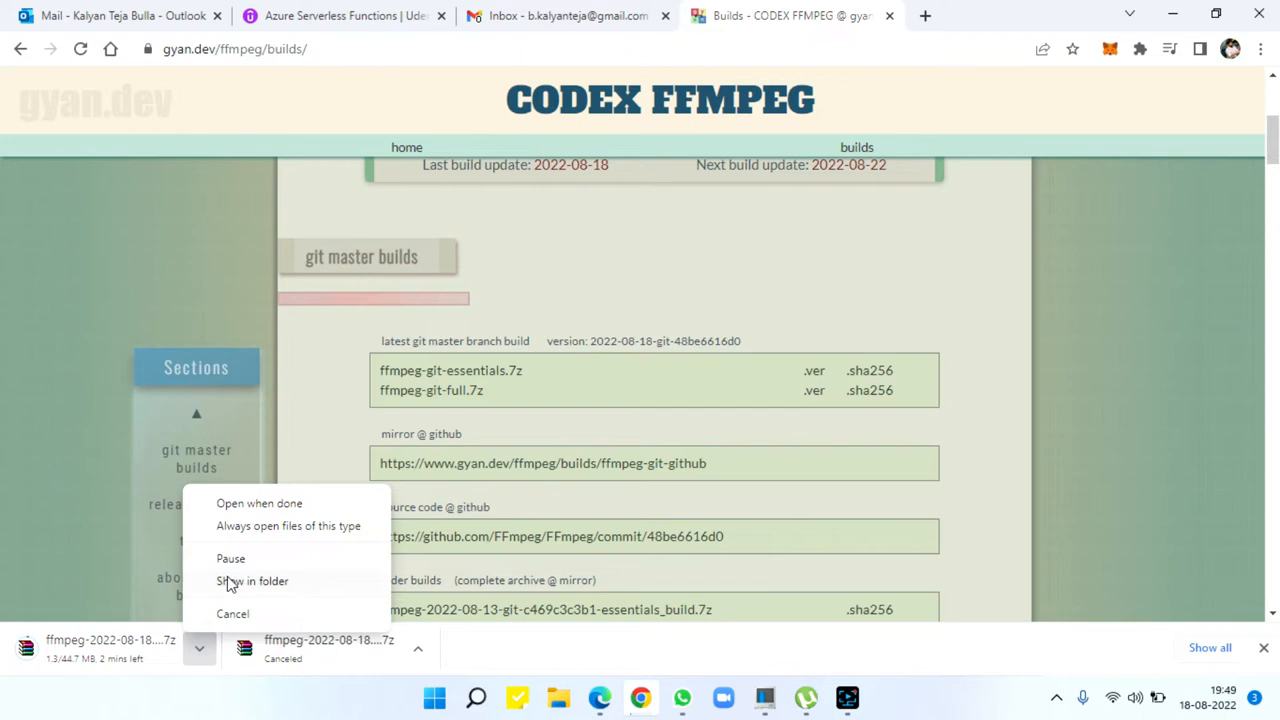
{"action": "left_click", "coordinate": [232, 615]}
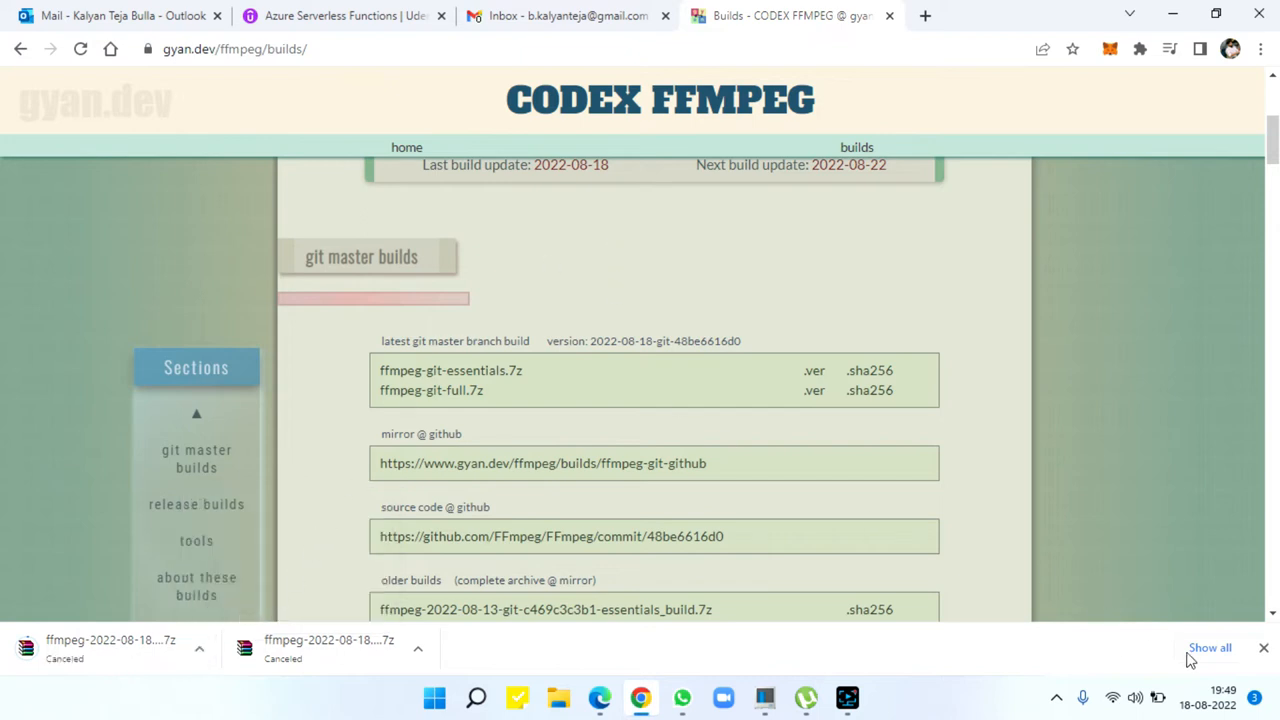
- Dismiss the downloads bar, close the gyan.dev tab and minimise Chrome to the desktop
{"action": "left_click", "coordinate": [1264, 648]}
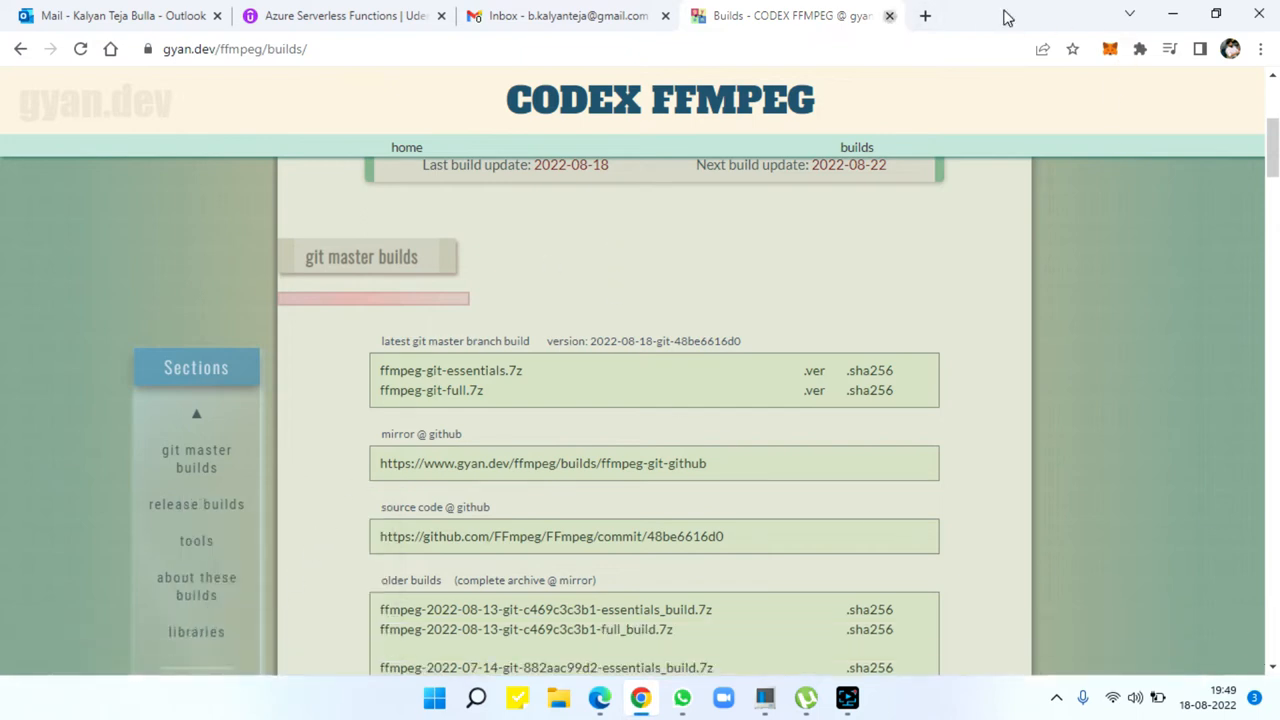
{"action": "left_click", "coordinate": [889, 15]}
{"action": "left_click", "coordinate": [1173, 13]}
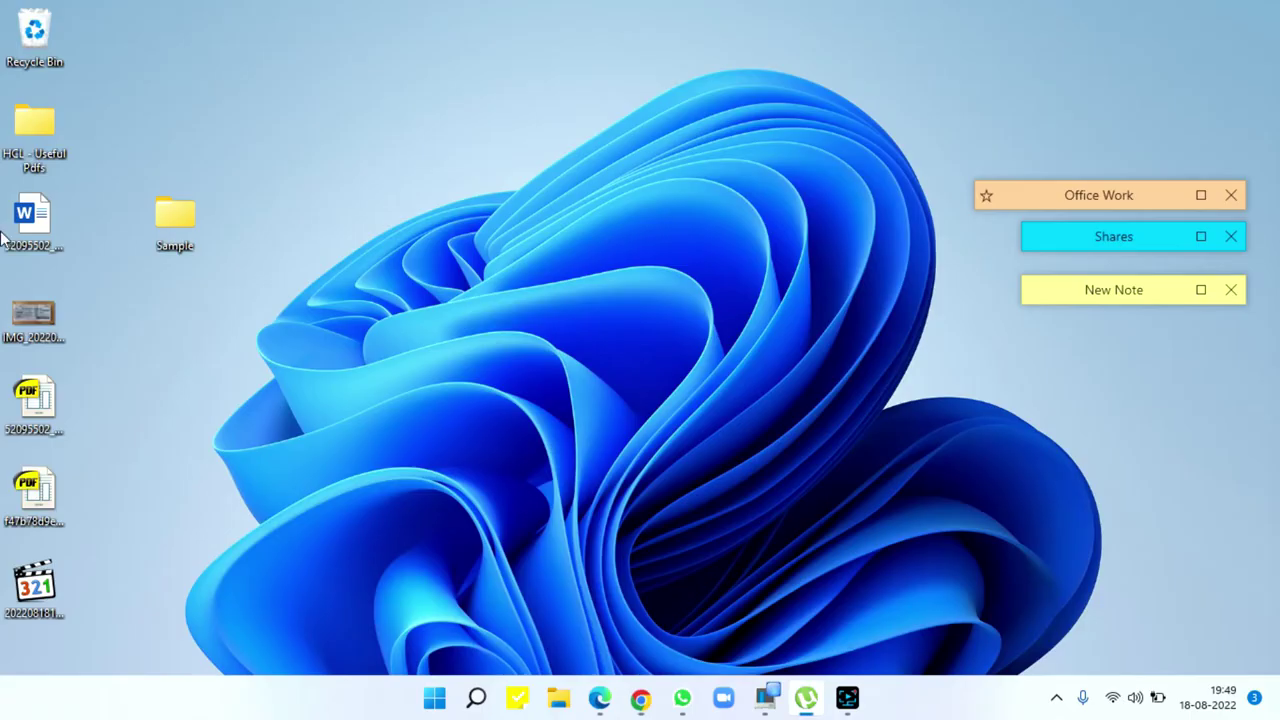
- Browse into the ffmpeg-5.1-full_build archive's bin folder from the Sample folder
{"action": "double_click", "coordinate": [198, 201]}
{"action": "left_click", "coordinate": [478, 290]}
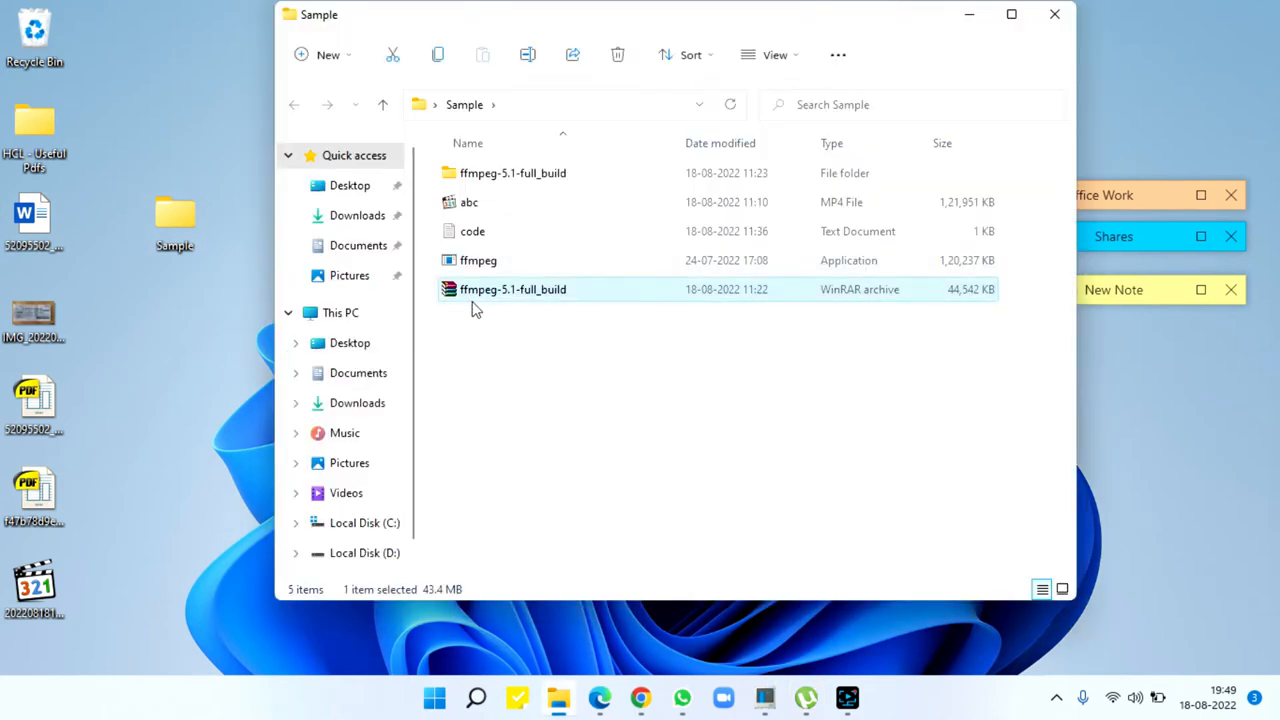
{"action": "double_click", "coordinate": [475, 295]}
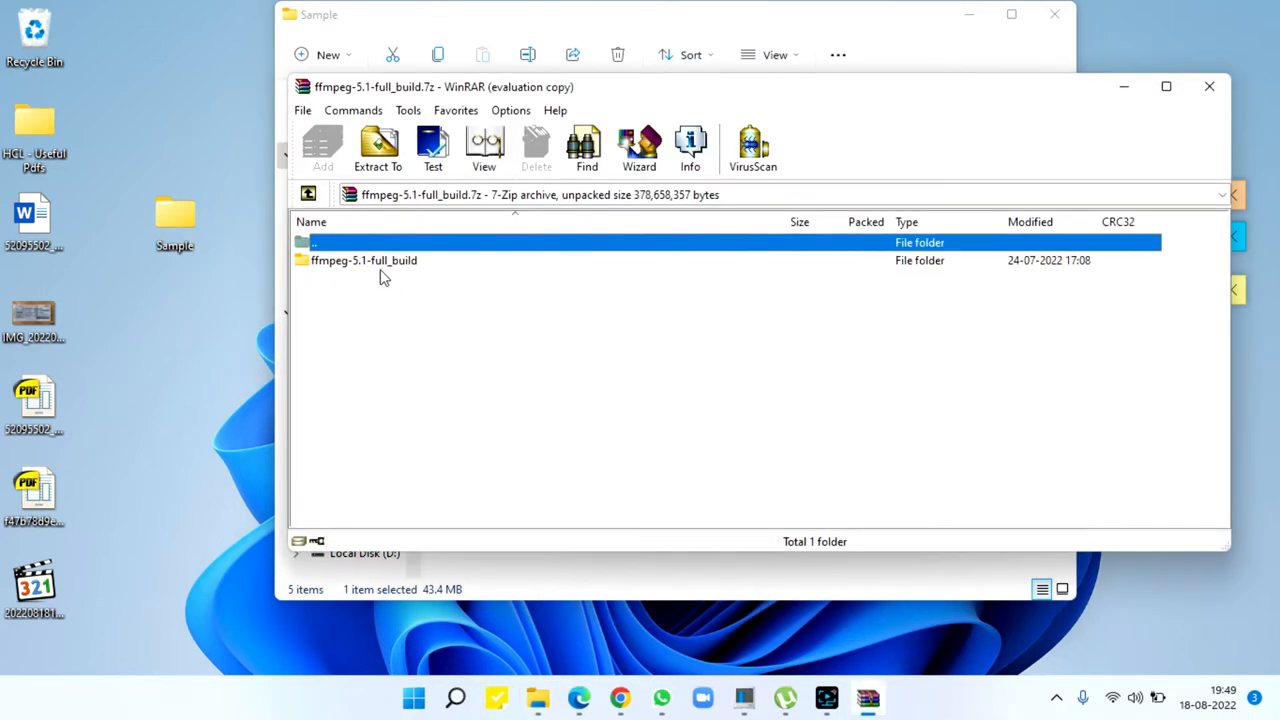
{"action": "double_click", "coordinate": [364, 260]}
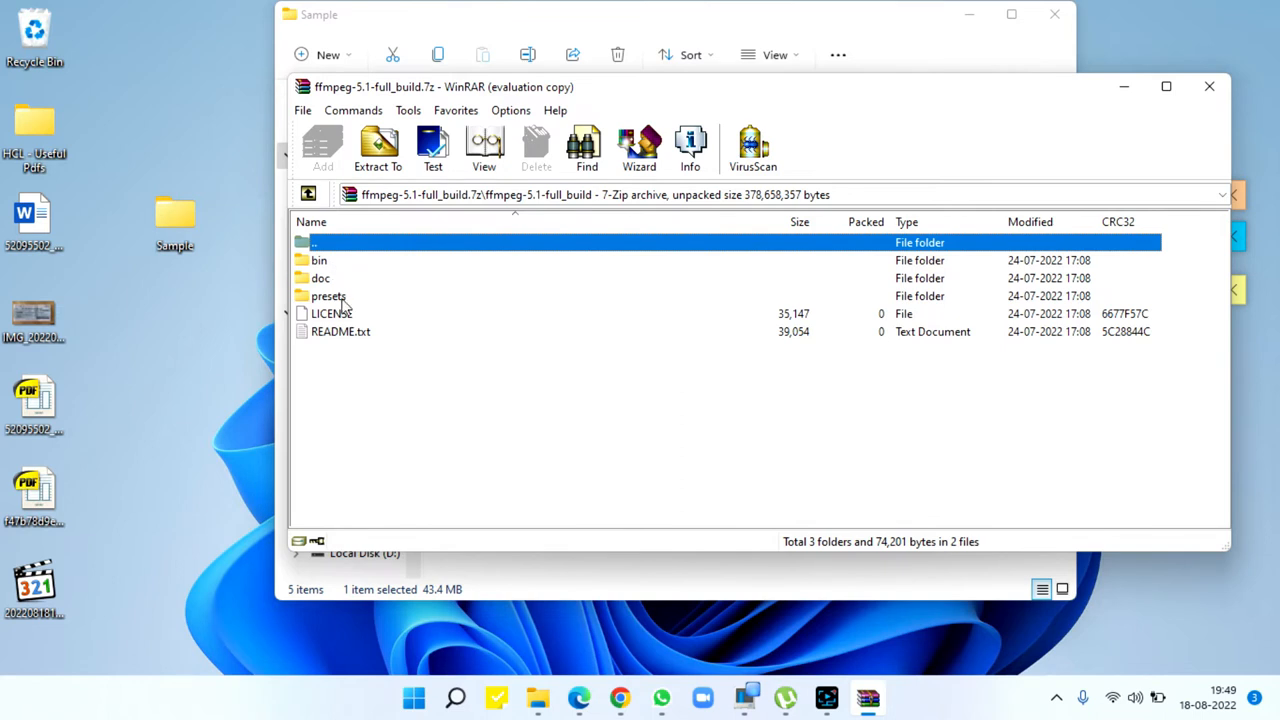
{"action": "double_click", "coordinate": [322, 260]}
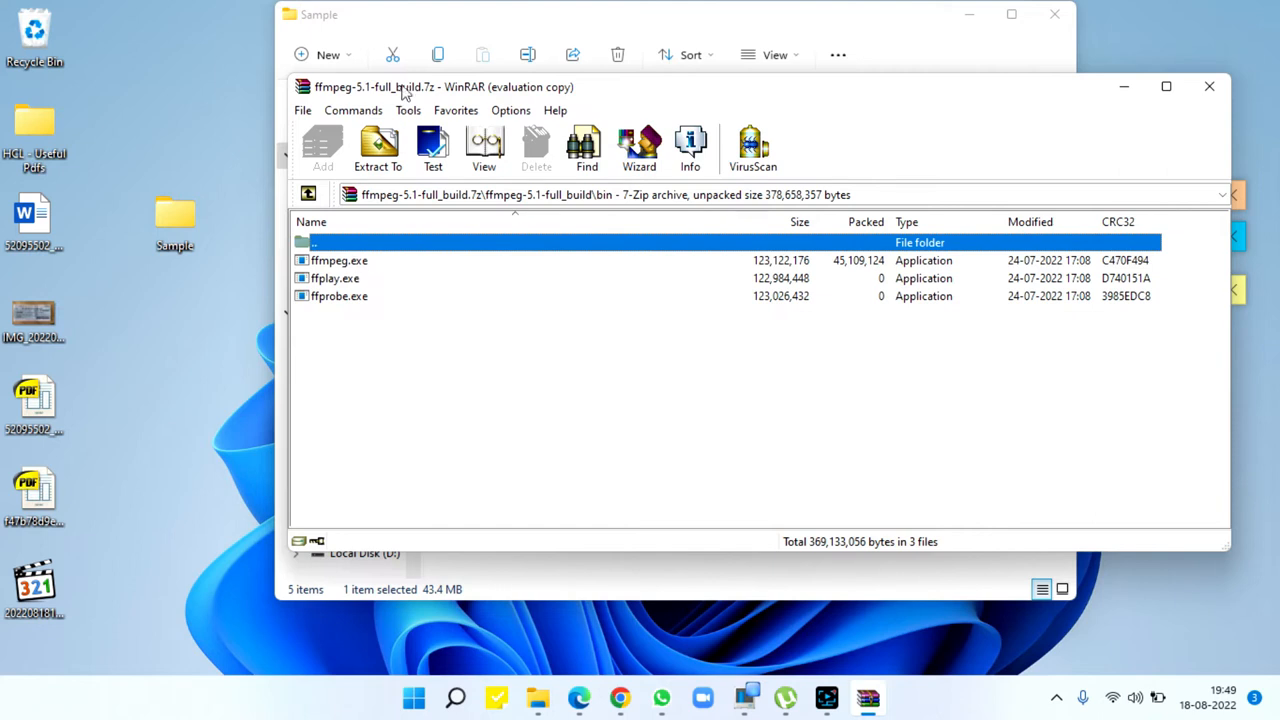
- Pull ffmpeg.exe out of the archive into Sample and close the WinRAR window
{"action": "left_click_drag", "start_coordinate": [406, 90], "coordinate": [690, 132]}
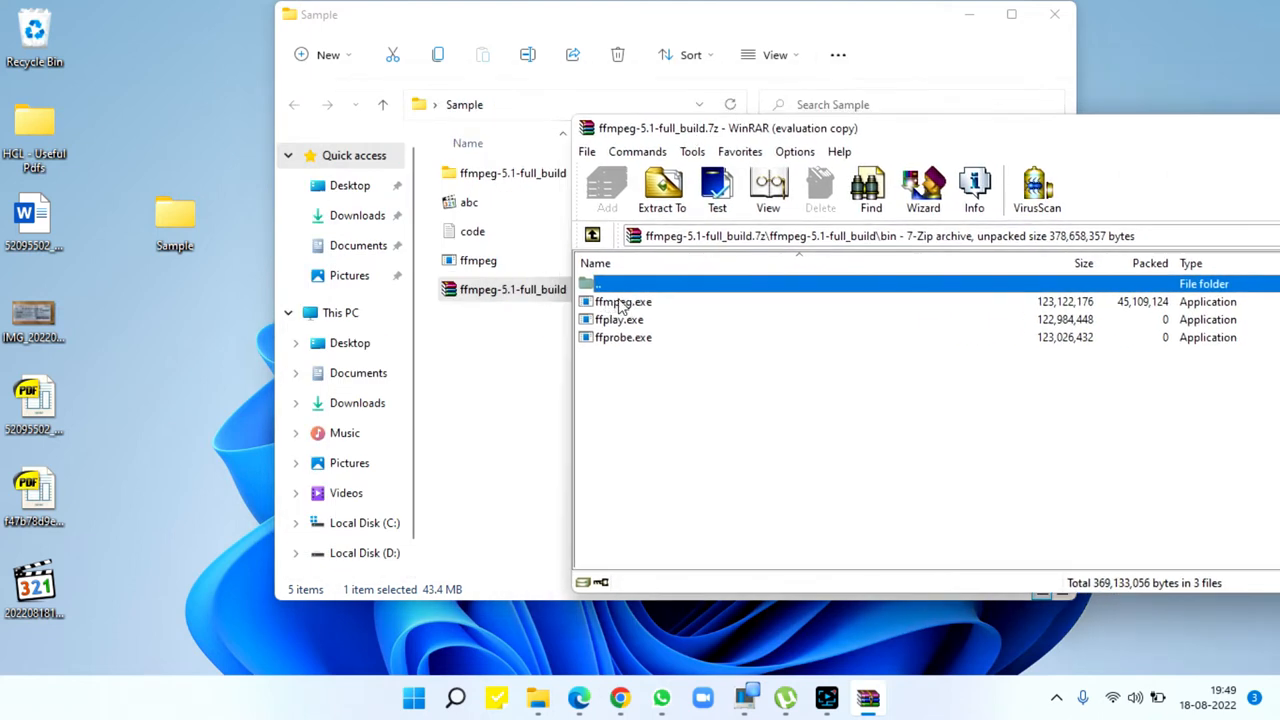
{"action": "left_click", "coordinate": [622, 302]}
{"action": "left_click_drag", "start_coordinate": [697, 132], "coordinate": [835, 203]}
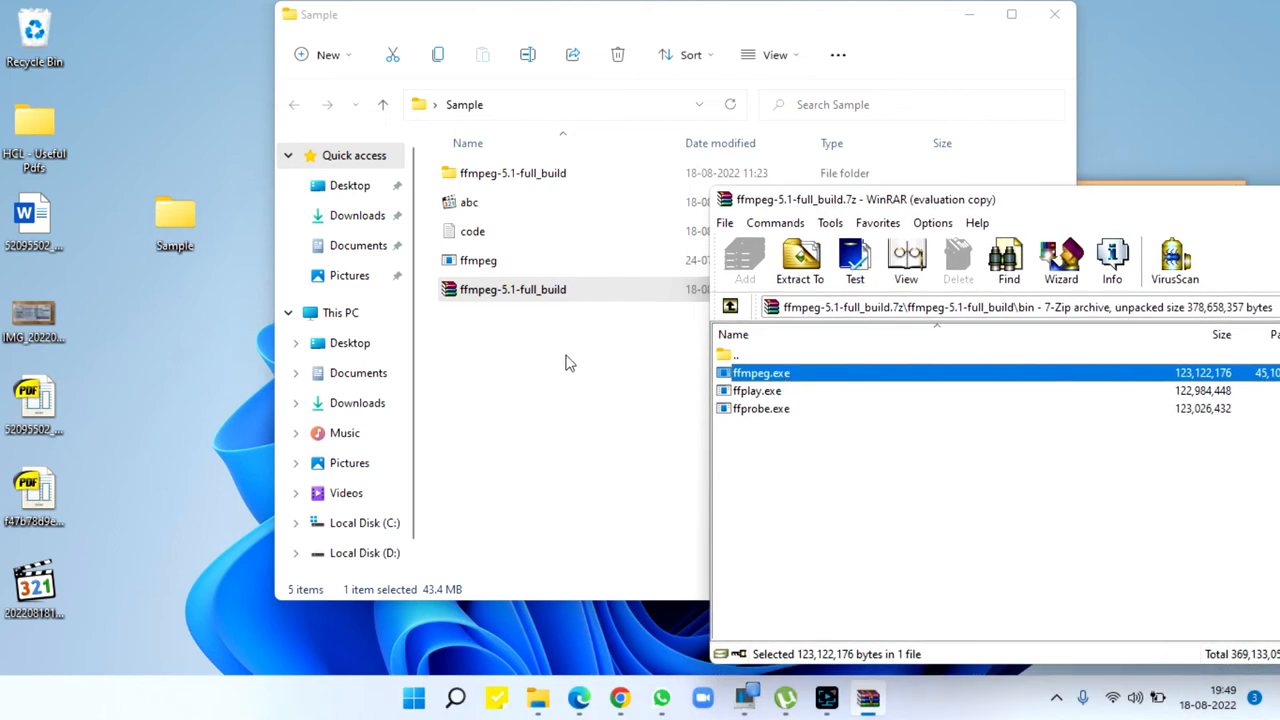
{"action": "left_click_drag", "start_coordinate": [960, 205], "coordinate": [600, 210]}
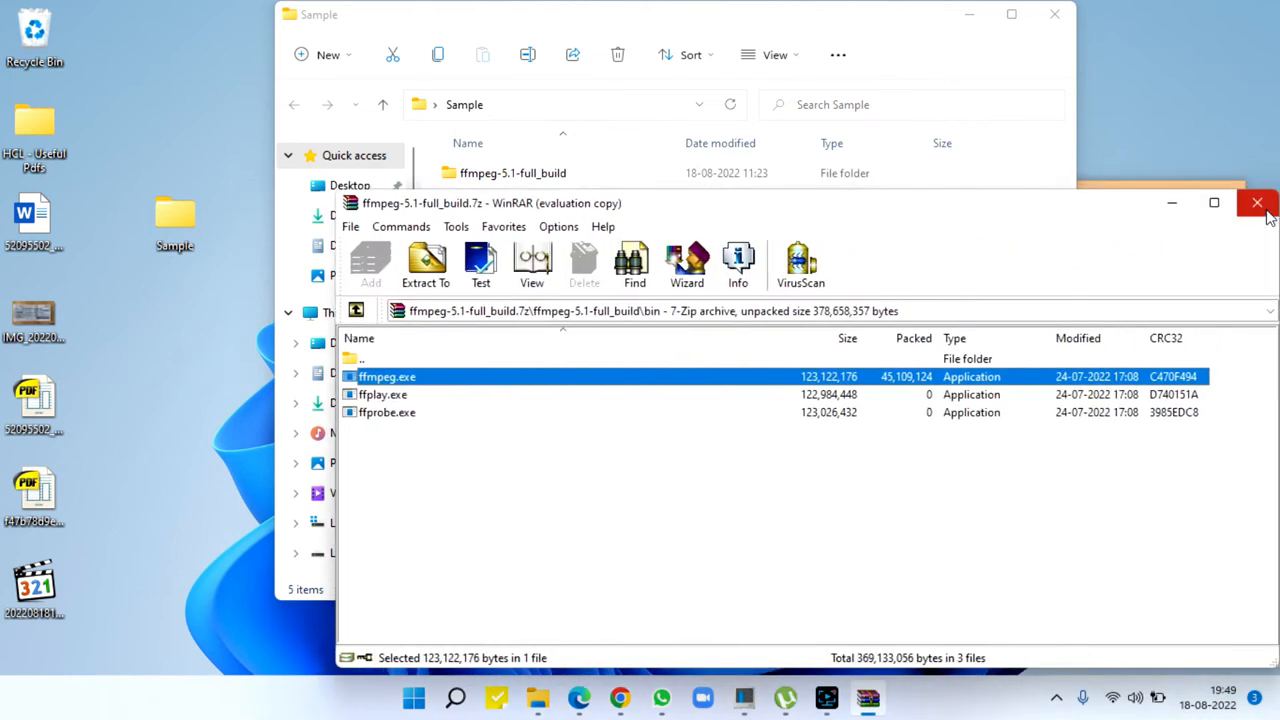
{"action": "left_click", "coordinate": [1258, 203]}
- Look inside the ffmpeg-5.1-full_build folder, return to Sample and move the code file onto the desktop
{"action": "left_click", "coordinate": [480, 260]}
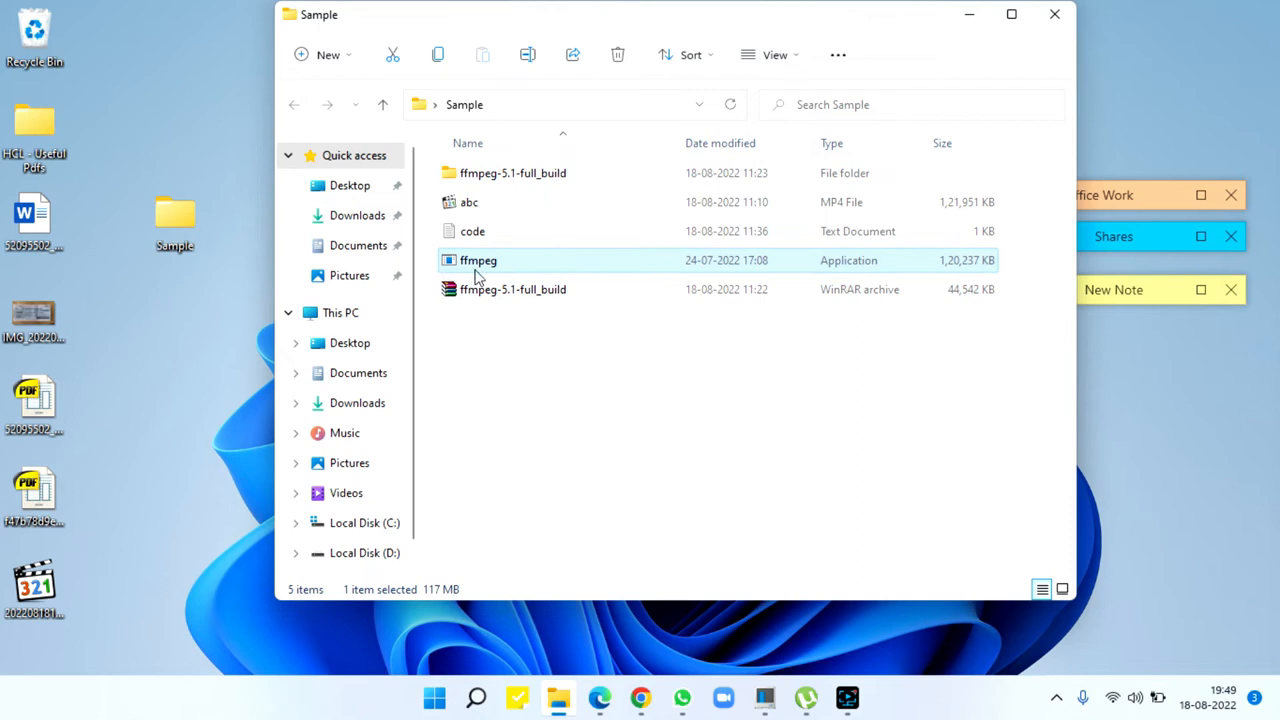
{"action": "double_click", "coordinate": [513, 173]}
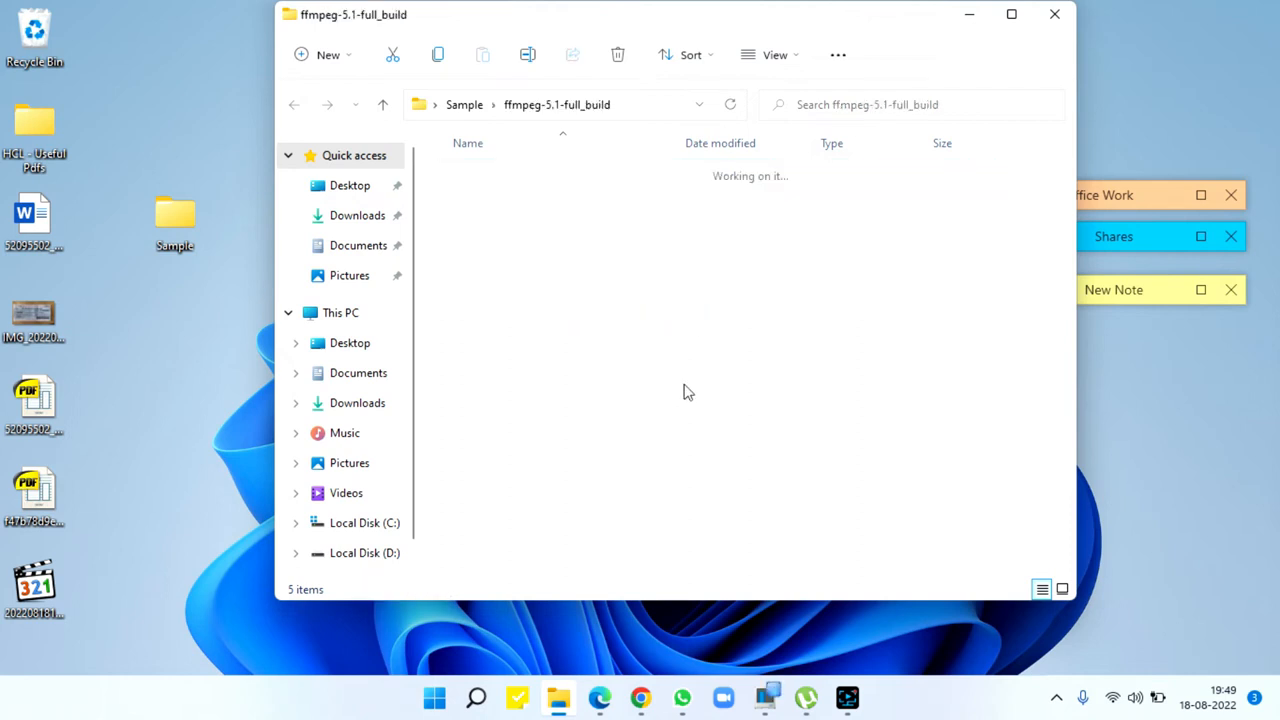
{"action": "key", "text": "alt+Left"}
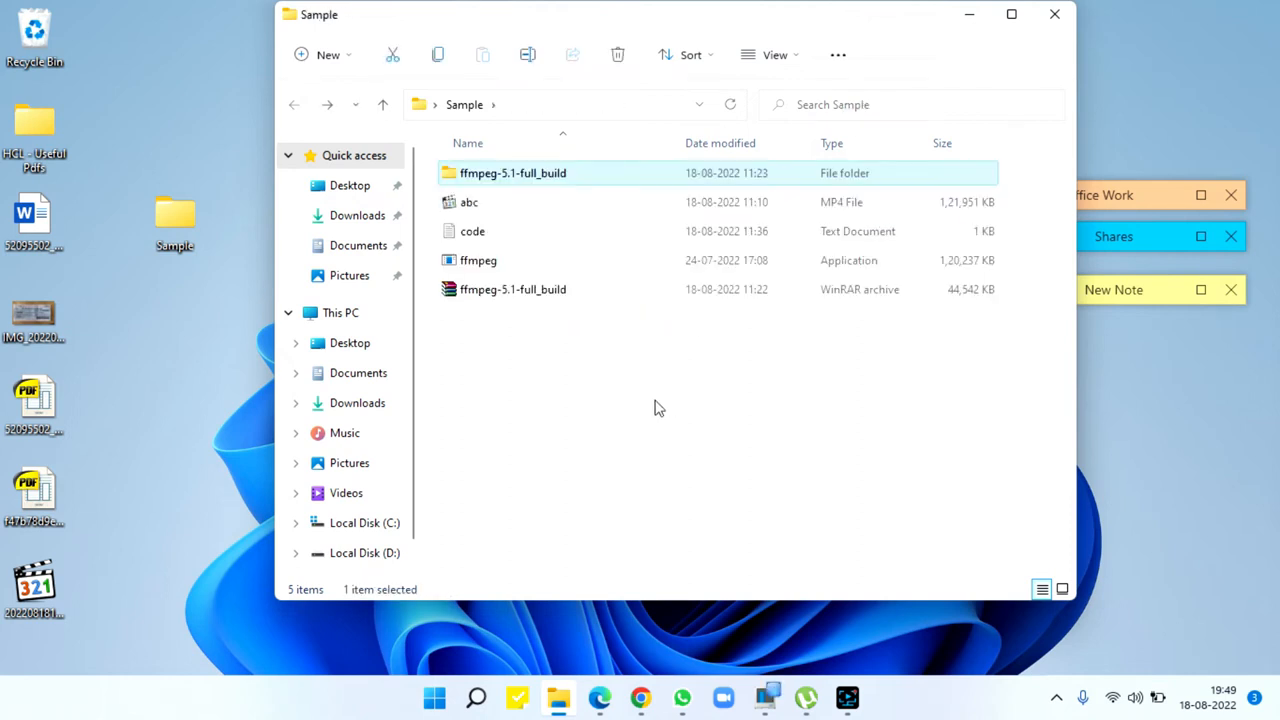
{"action": "left_click", "coordinate": [527, 345]}
{"action": "right_click", "coordinate": [523, 345]}
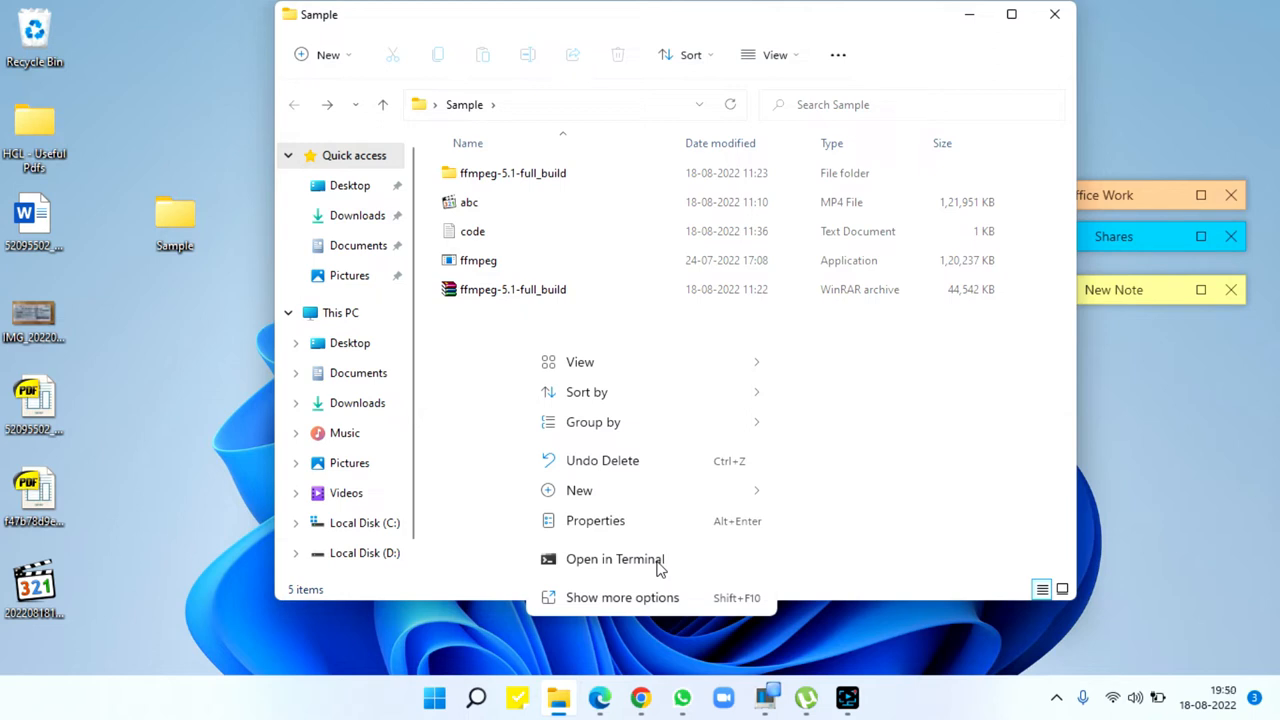
{"action": "left_click", "coordinate": [507, 343]}
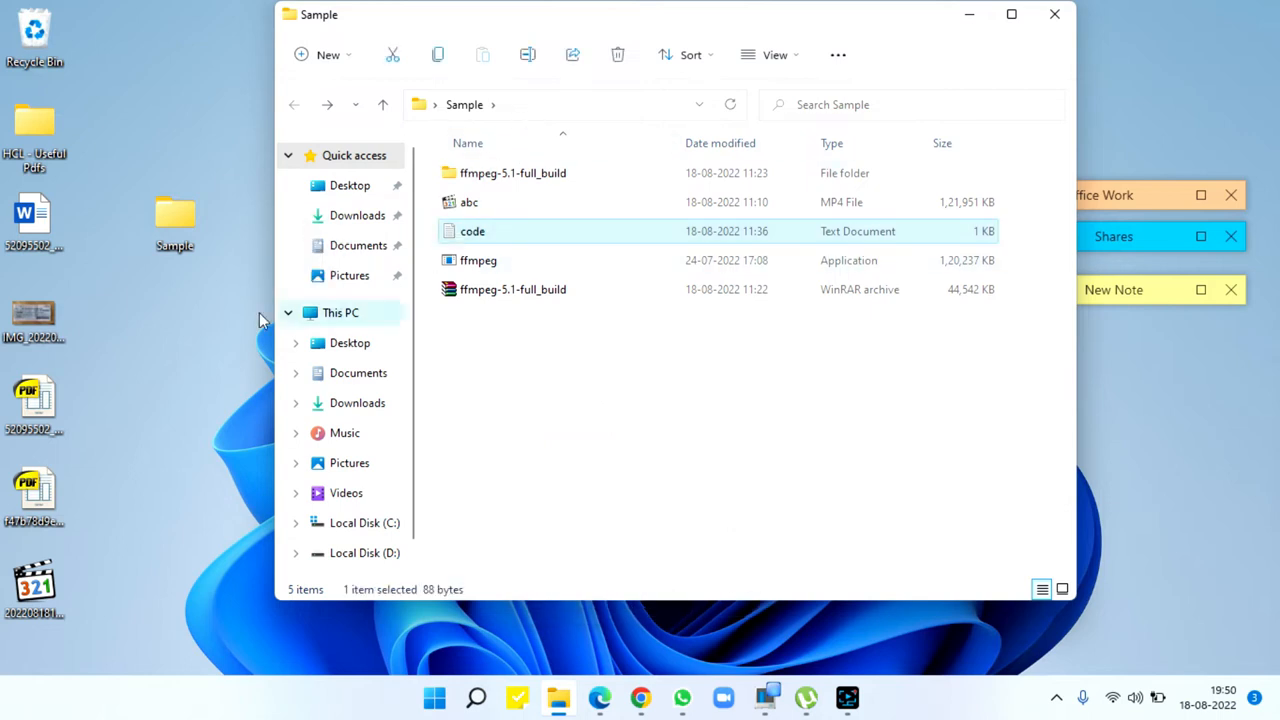
{"action": "left_click_drag", "start_coordinate": [472, 231], "coordinate": [246, 220]}
- Launch a Command Prompt at the Sample folder via cmd in the address bar
{"action": "left_click", "coordinate": [560, 105]}
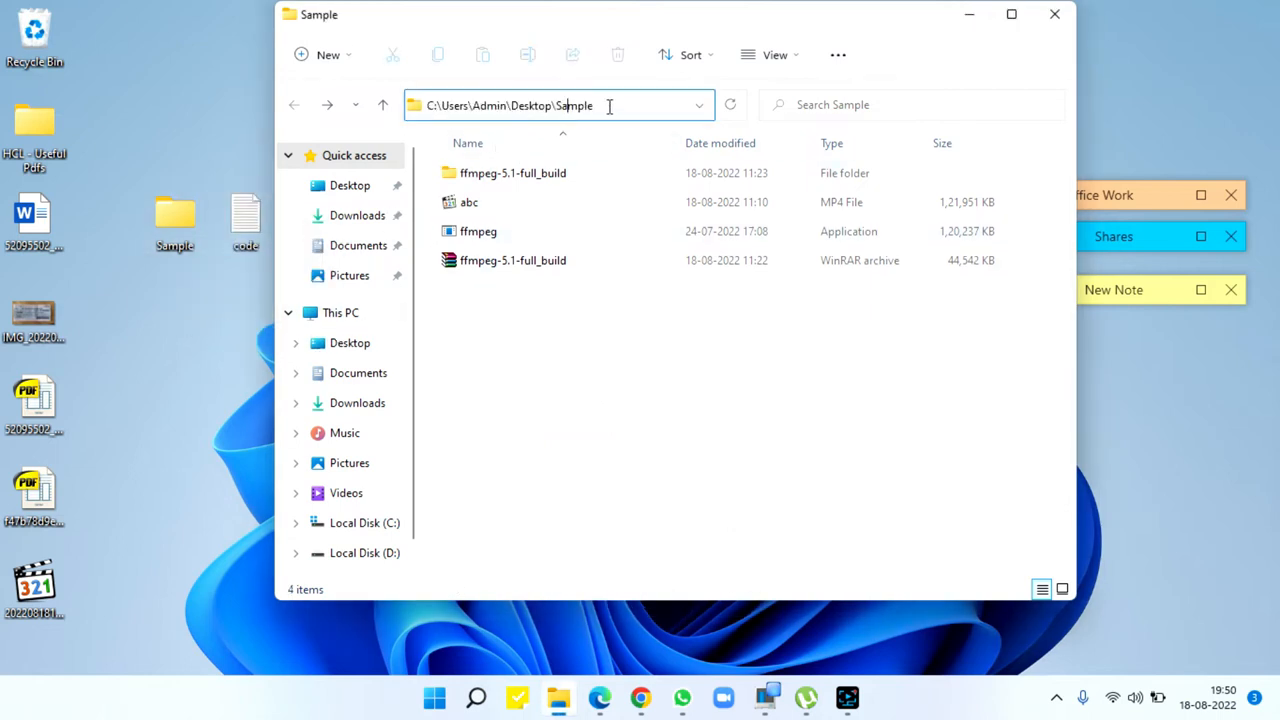
{"action": "left_click_drag", "start_coordinate": [611, 106], "coordinate": [432, 107]}
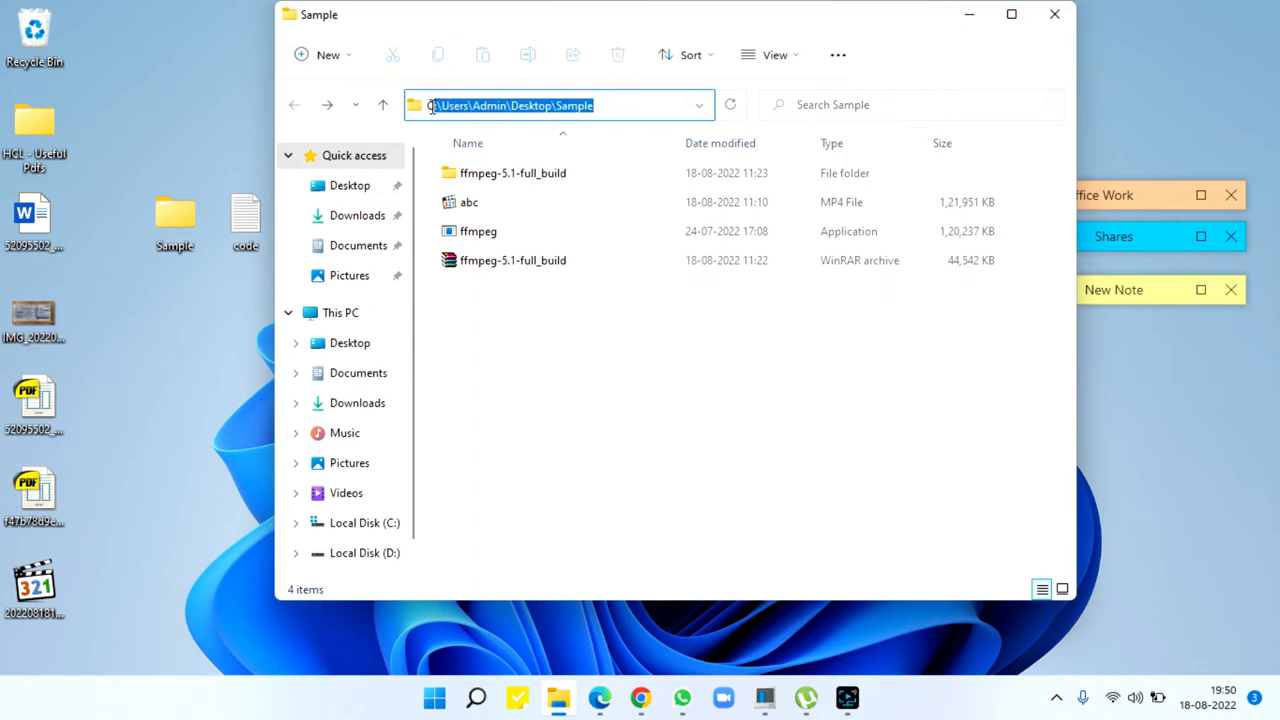
{"action": "key", "text": "BackSpace"}
{"action": "type", "text": "md"}
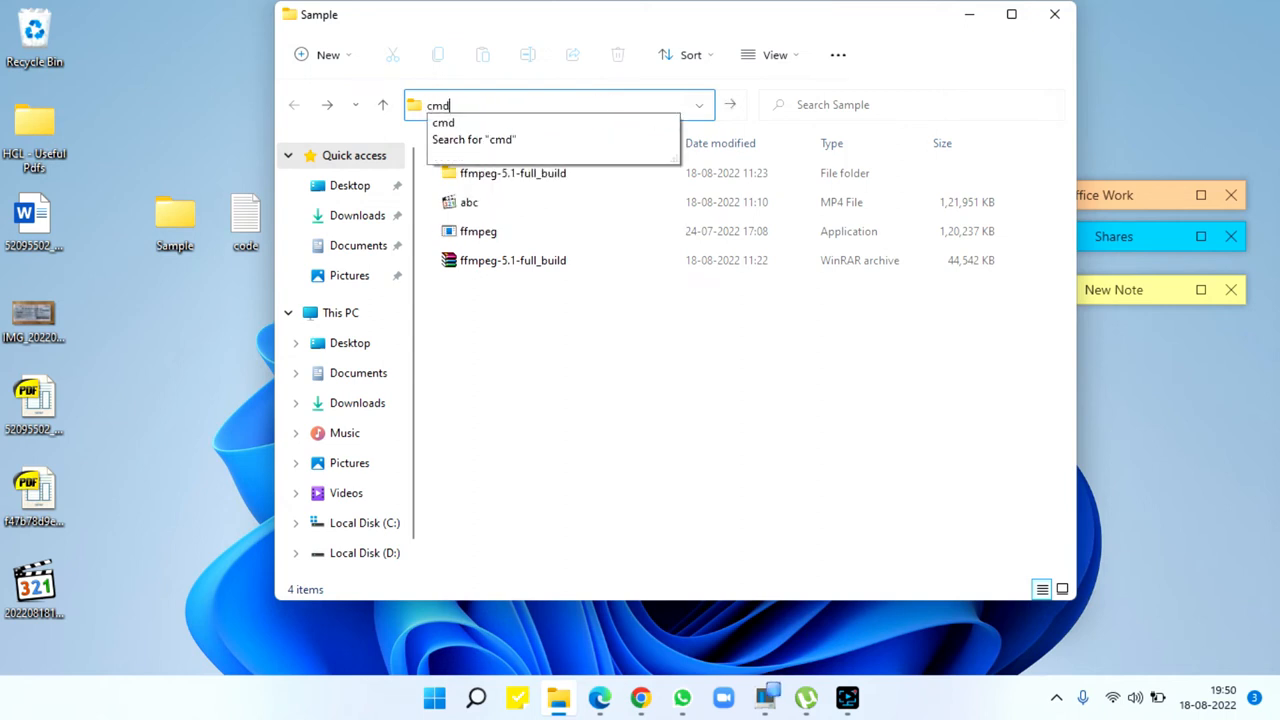
{"action": "key", "text": "Return"}
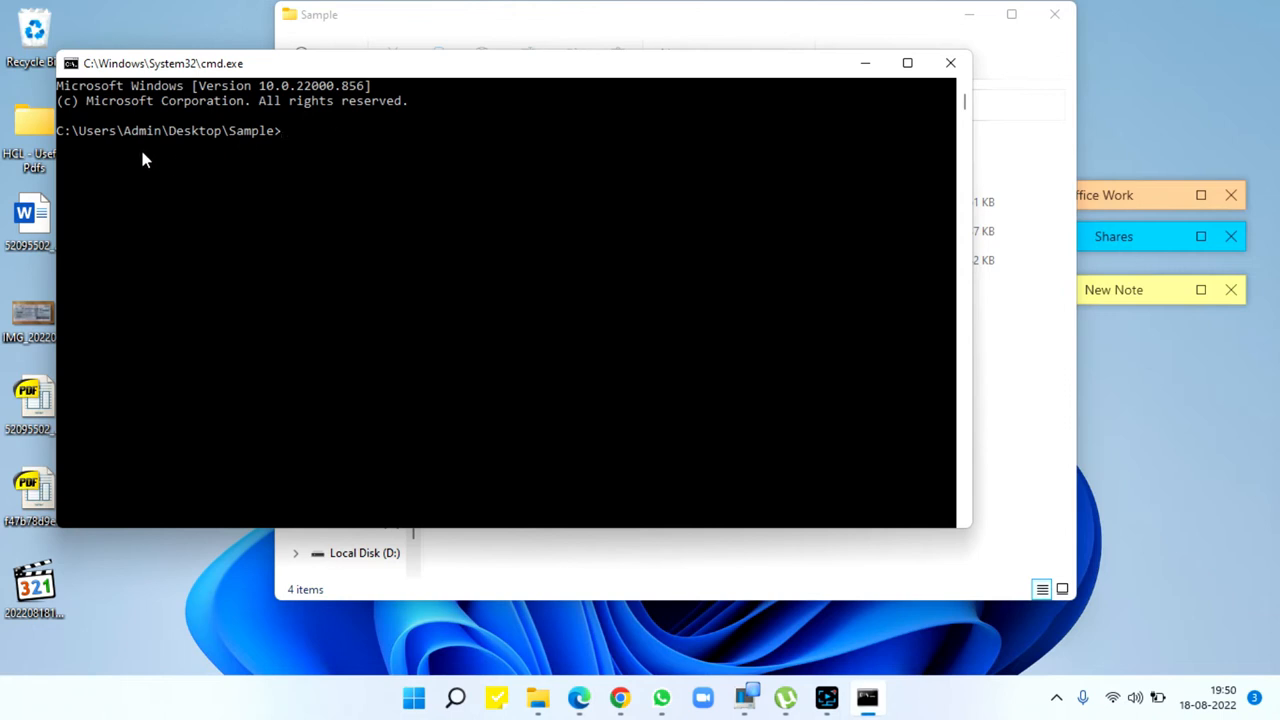
{"action": "mouse_move", "coordinate": [208, 66]}
{"action": "left_mouse_down"}
{"action": "mouse_move", "coordinate": [418, 80]}
{"action": "mouse_move", "coordinate": [530, 113]}
{"action": "left_mouse_up"}
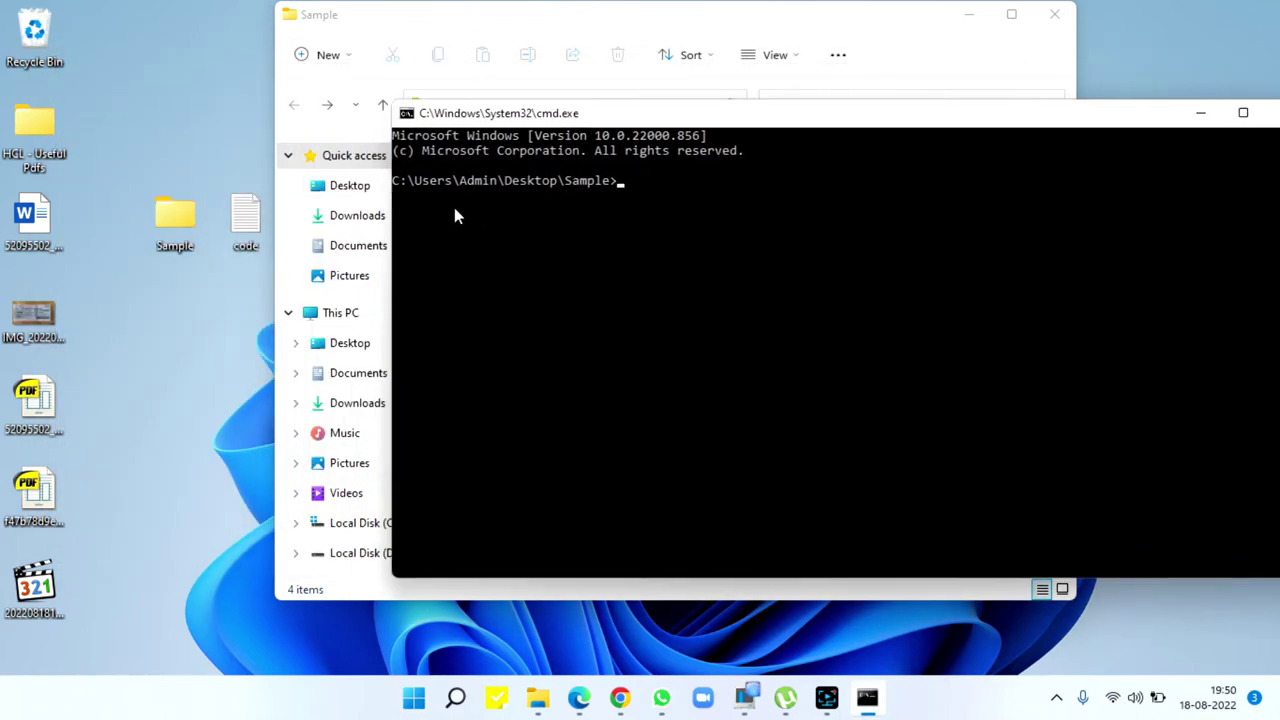
- Close Explorer, reopen the Sample folder and load the code text file in Notepad
{"action": "left_click", "coordinate": [1055, 15]}
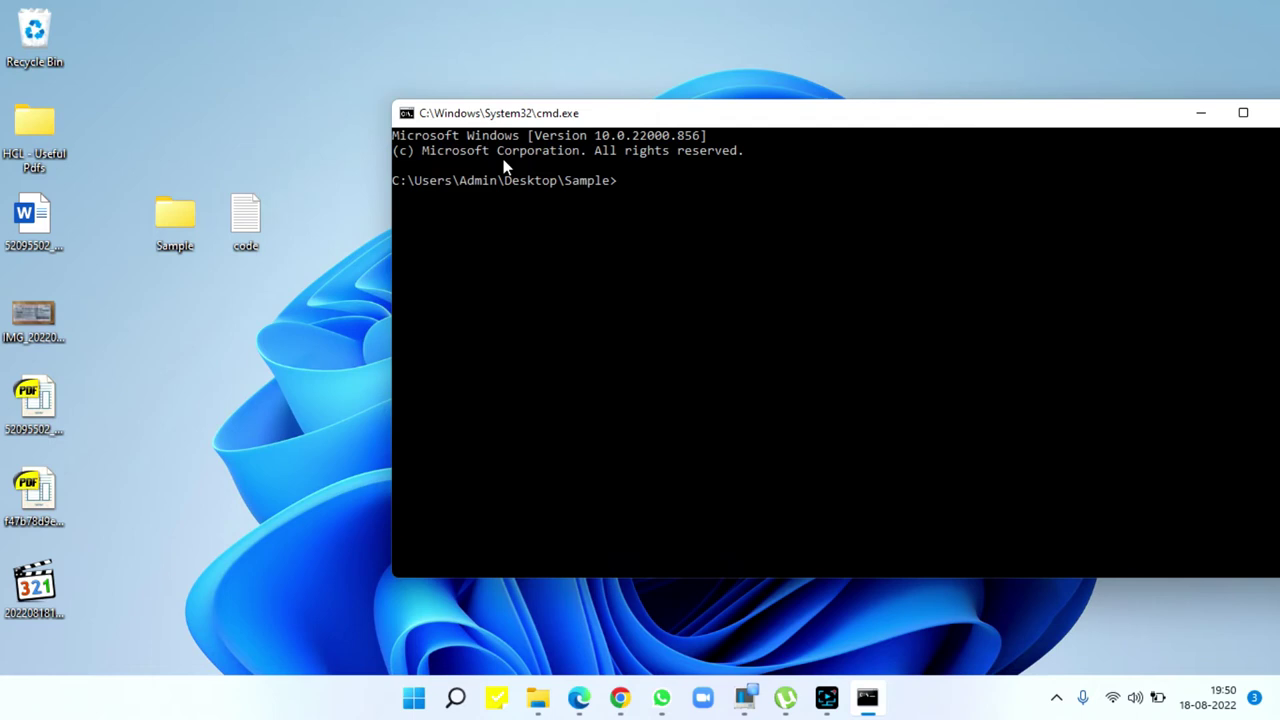
{"action": "left_click", "coordinate": [178, 223]}
{"action": "double_click", "coordinate": [178, 223]}
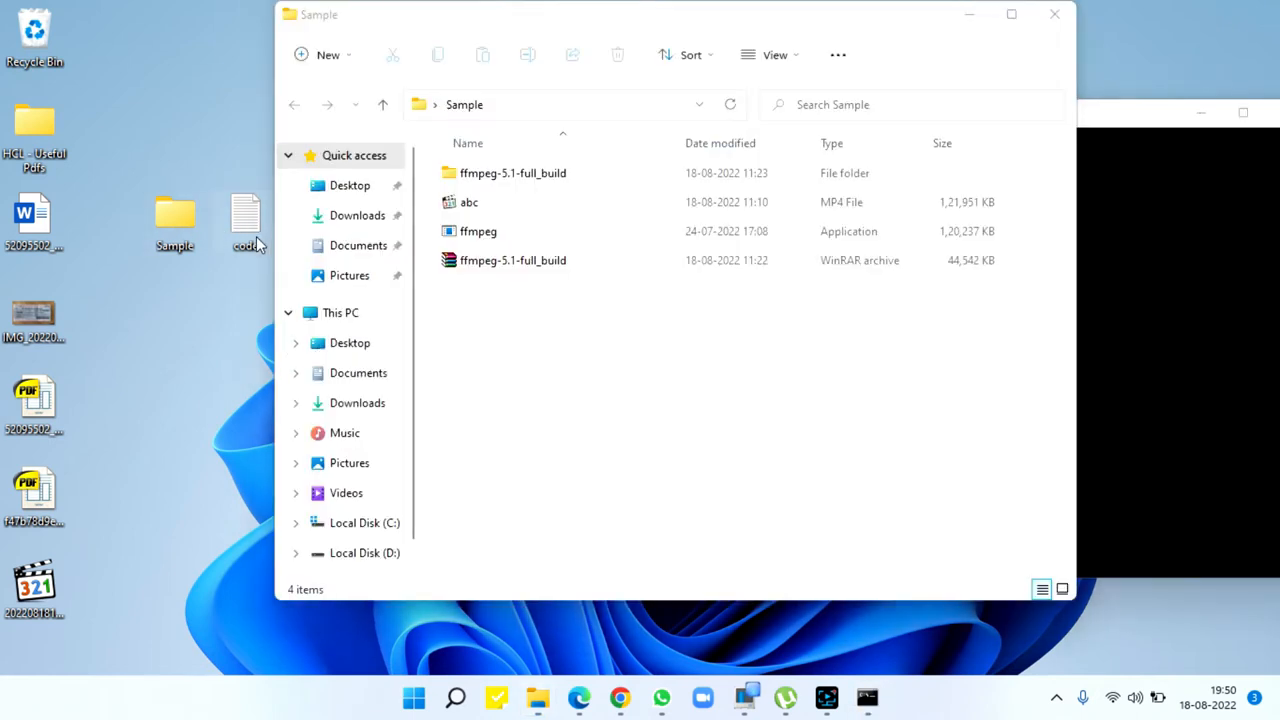
{"action": "double_click", "coordinate": [245, 223]}
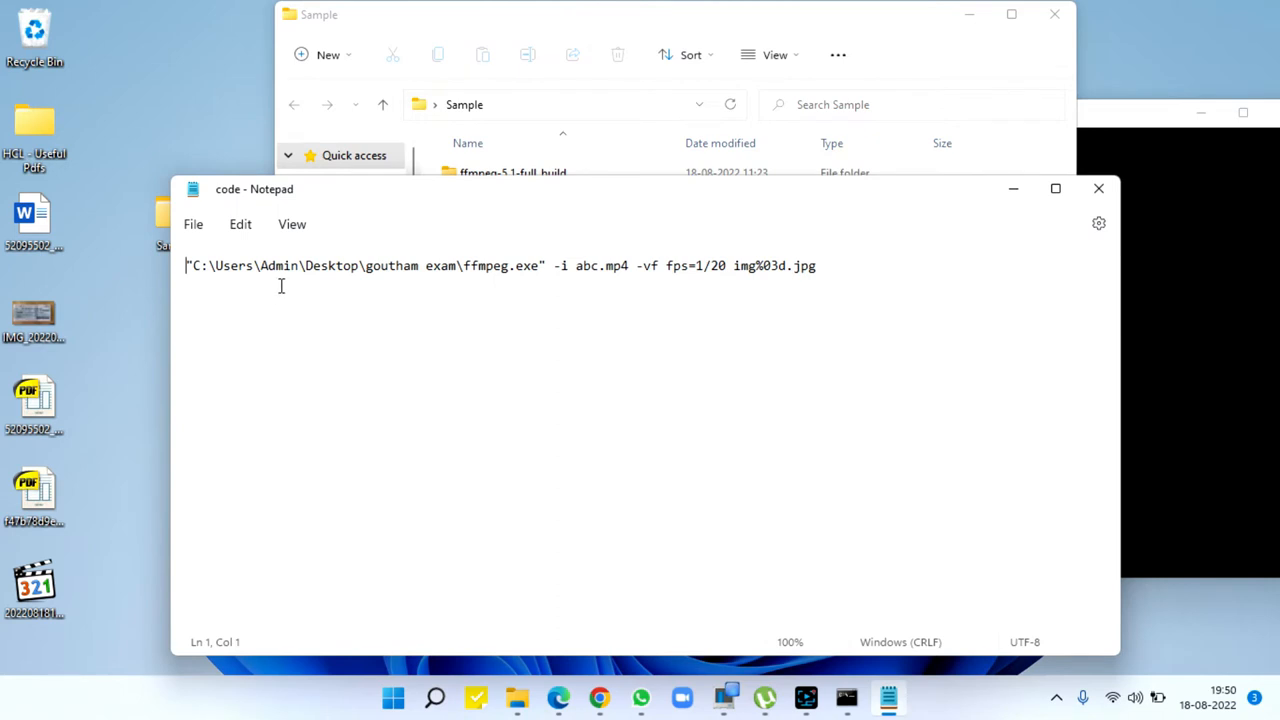
- Point the command's path at Desktop\sample\ffmpeg.exe and change fps=1/20 to fps=1/60
{"action": "left_click_drag", "start_coordinate": [455, 266], "coordinate": [365, 266]}
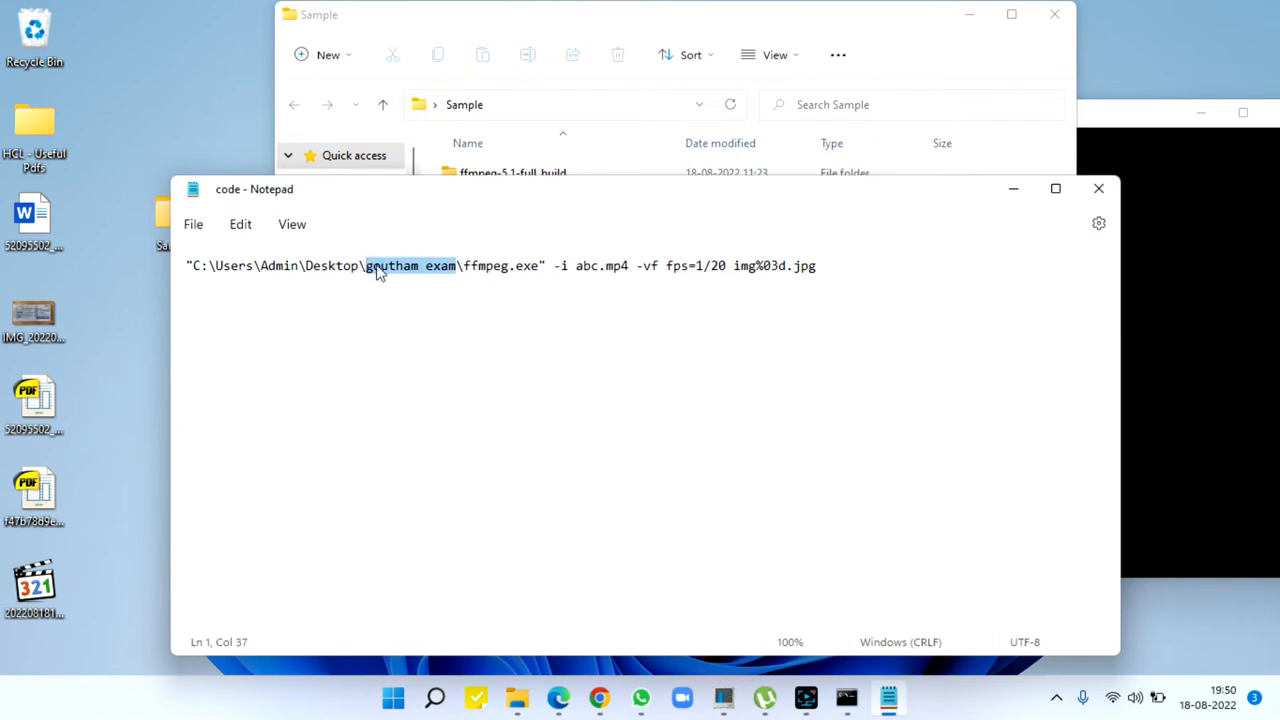
{"action": "type", "text": "sample"}
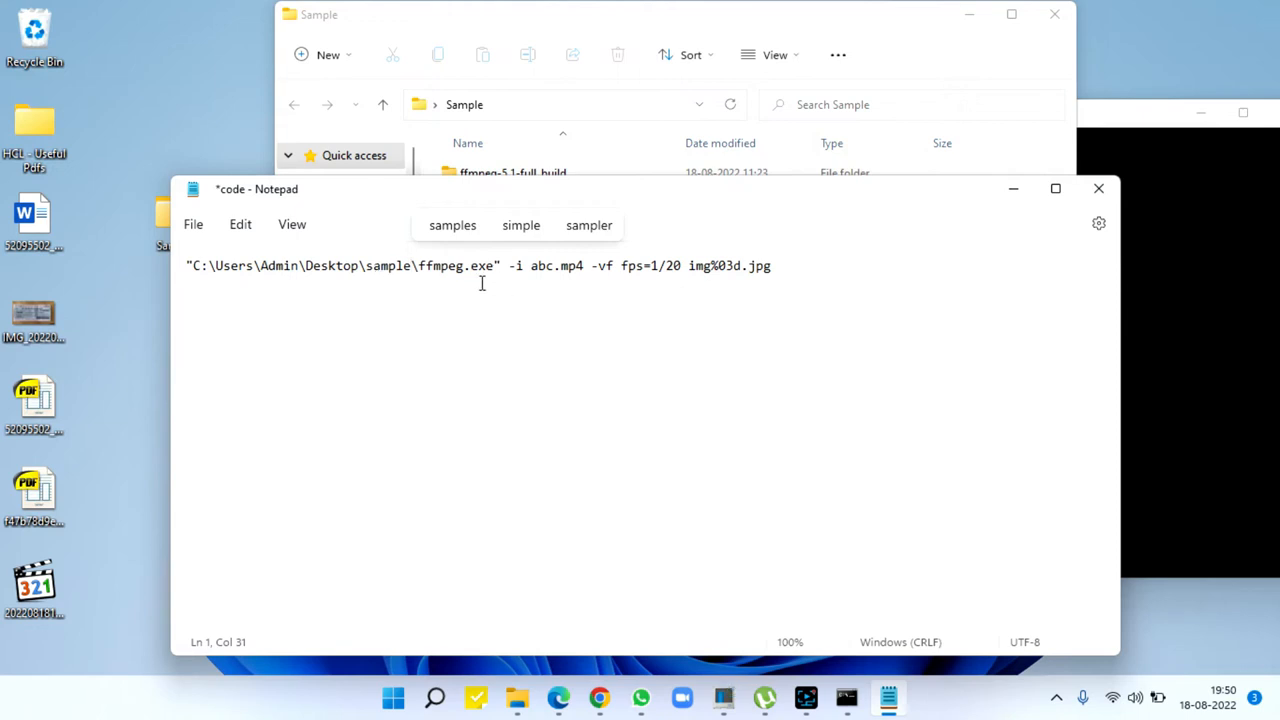
{"action": "left_click_drag", "start_coordinate": [529, 266], "coordinate": [573, 266]}
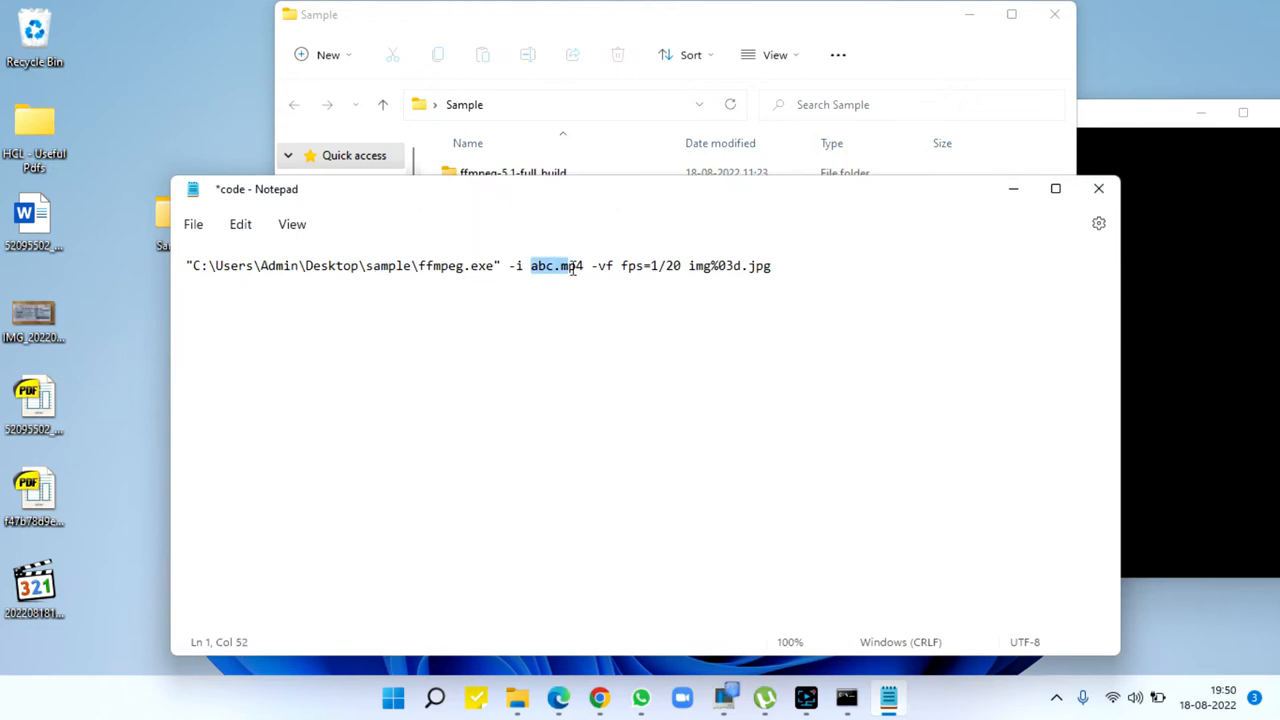
{"action": "left_click_drag", "start_coordinate": [575, 192], "coordinate": [557, 288]}
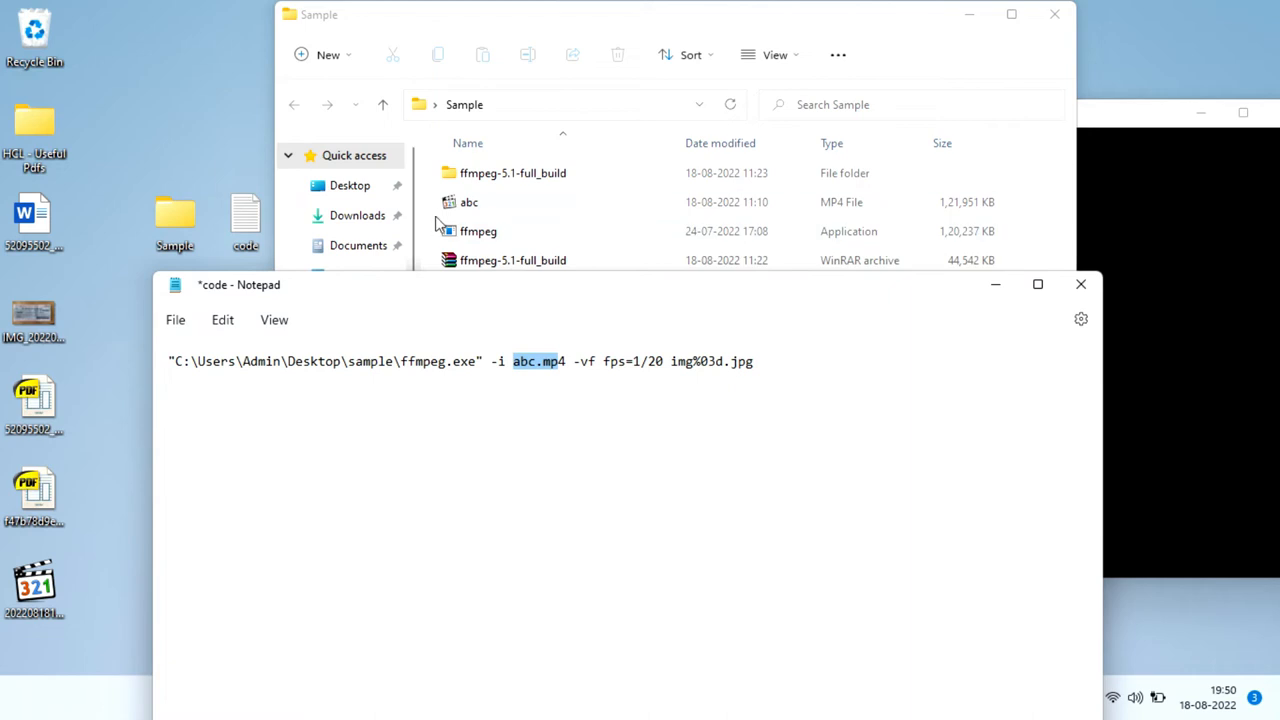
{"action": "left_click", "coordinate": [582, 362]}
{"action": "key", "text": "BackSpace"}
{"action": "type", "text": "6"}
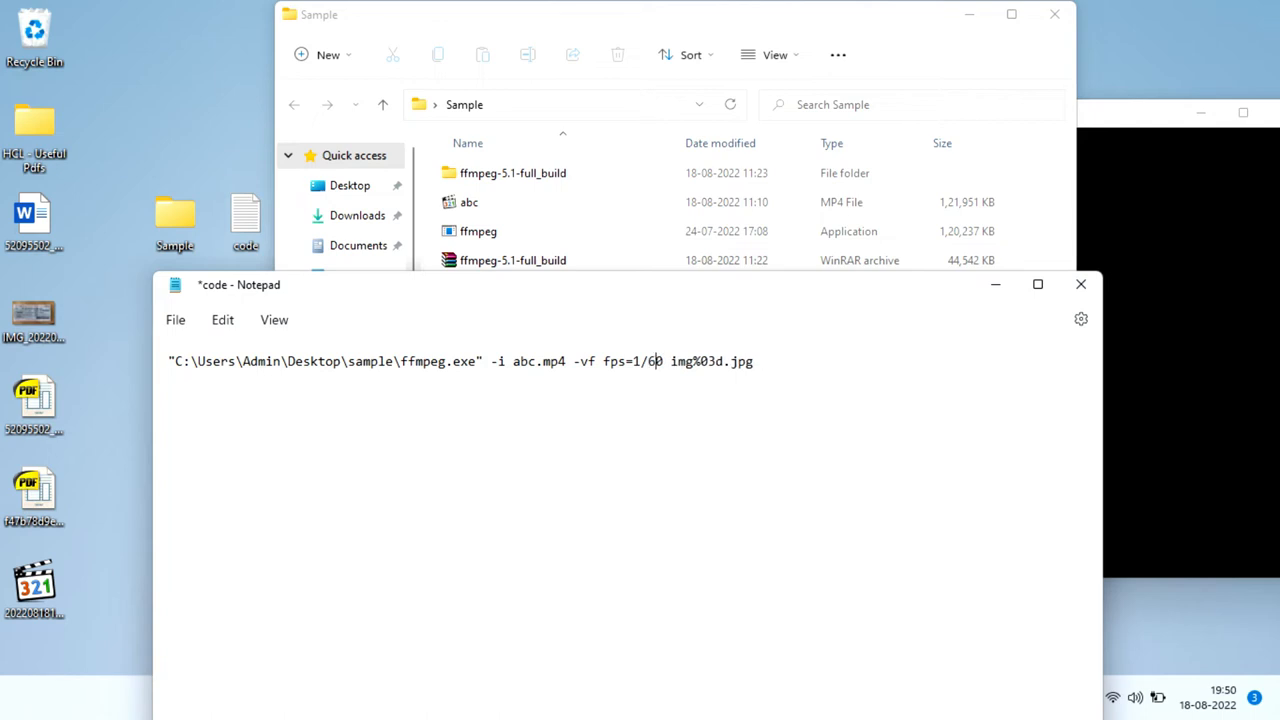
{"action": "right_click", "coordinate": [468, 205]}
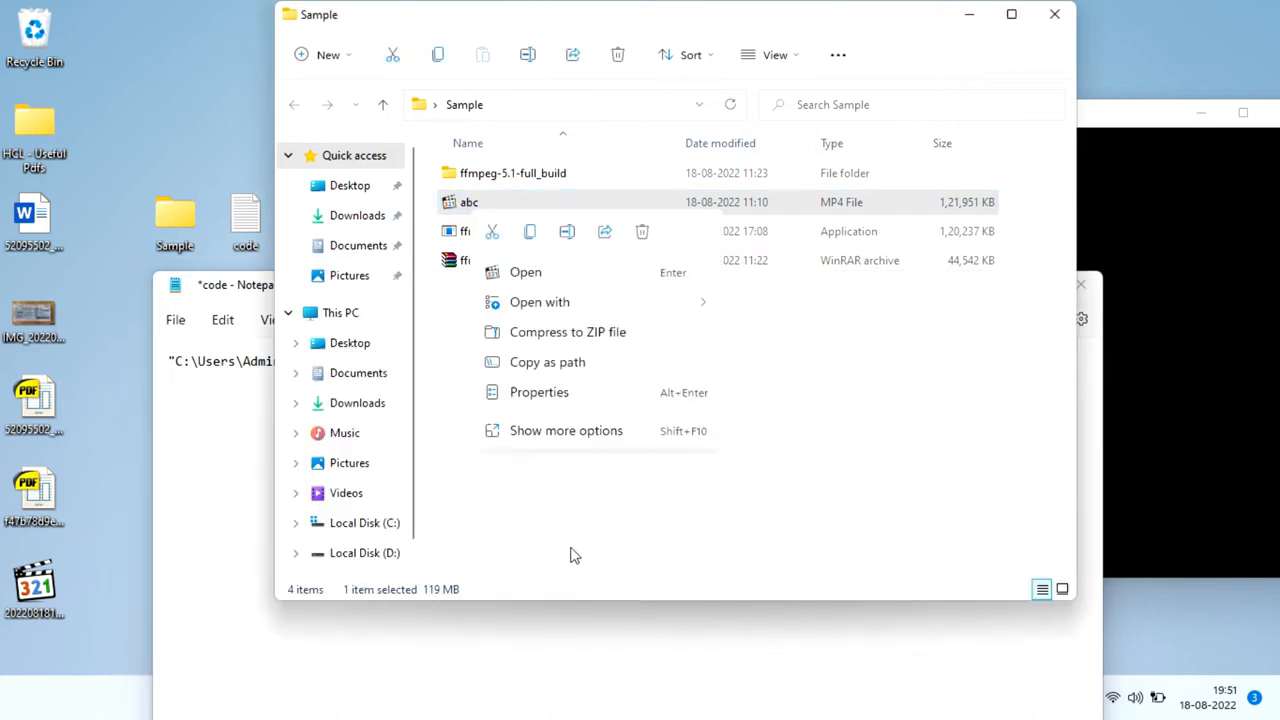
{"action": "left_click", "coordinate": [539, 392]}
{"action": "left_click", "coordinate": [549, 234]}
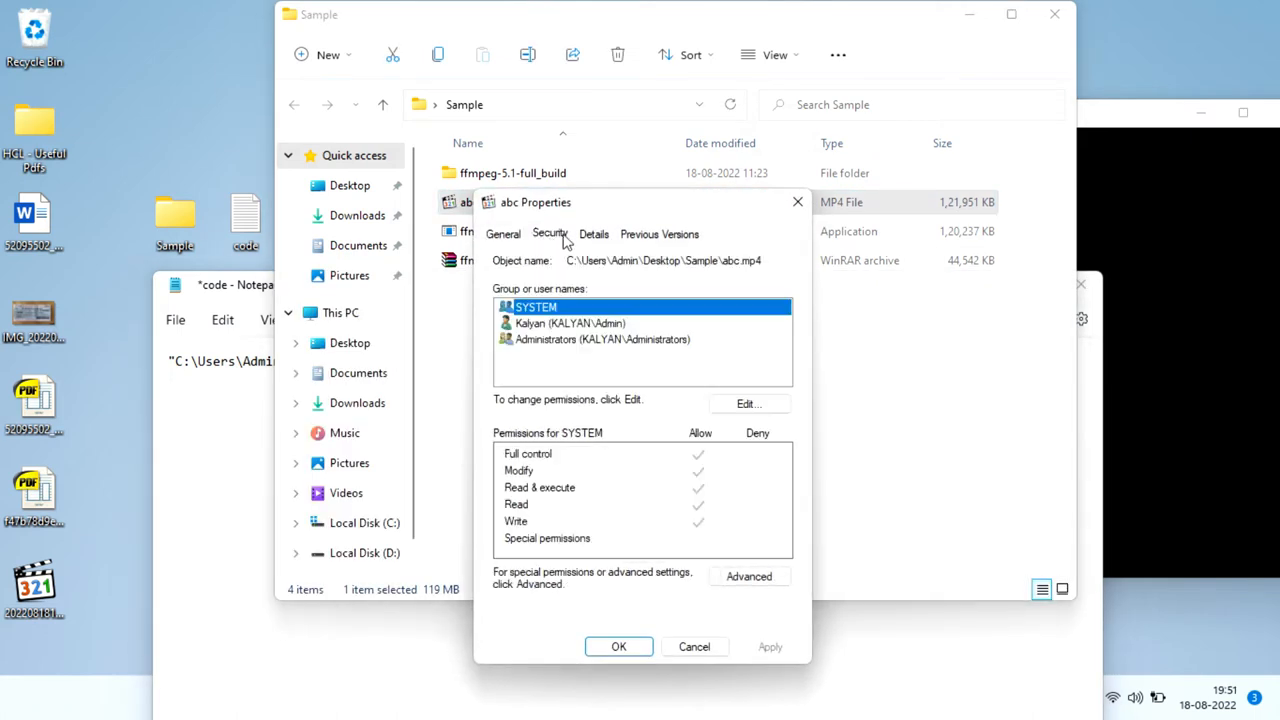
{"action": "left_click", "coordinate": [593, 234]}
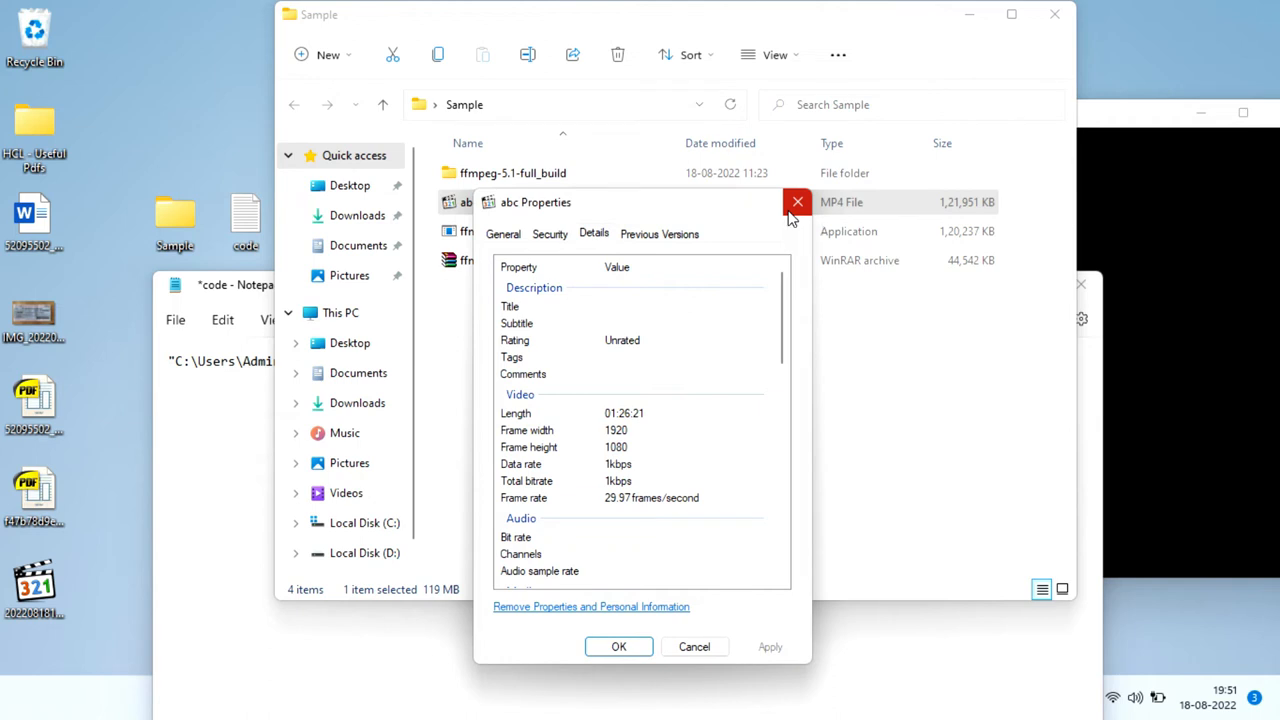
{"action": "left_click", "coordinate": [618, 646]}
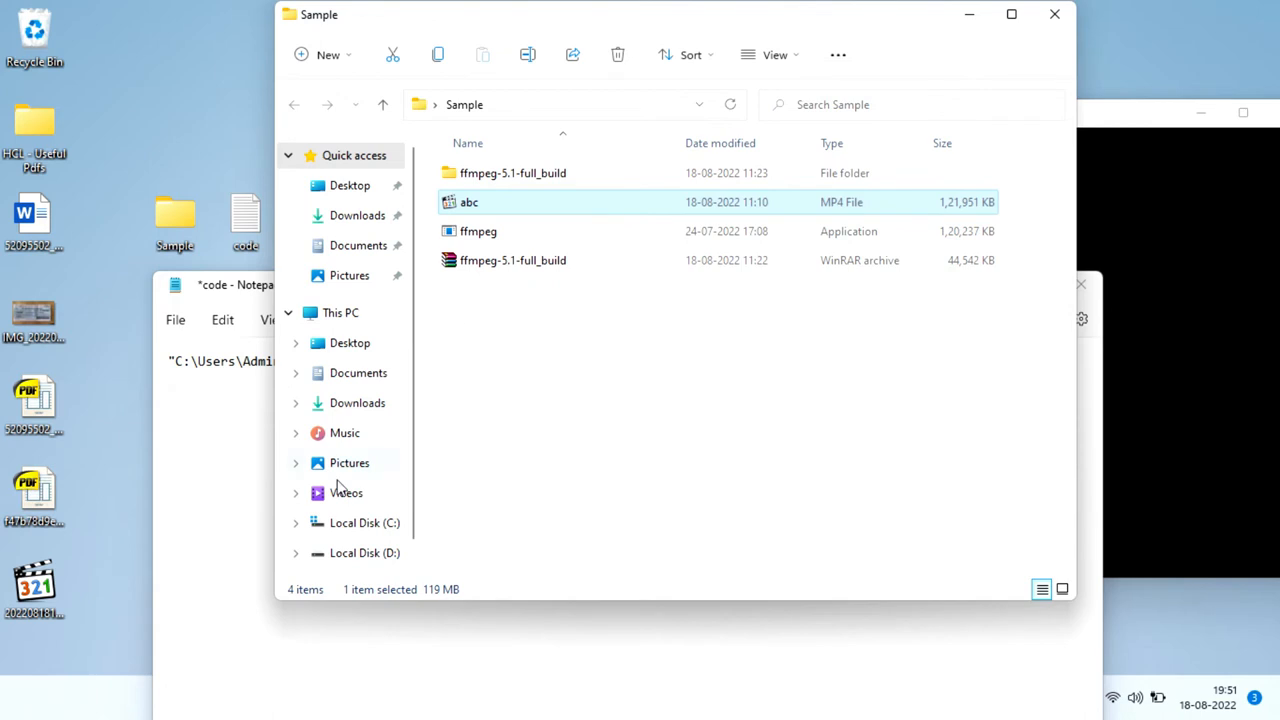
- Rename the output prefix from src to alpha in the ffmpeg command
{"action": "left_click", "coordinate": [240, 463]}
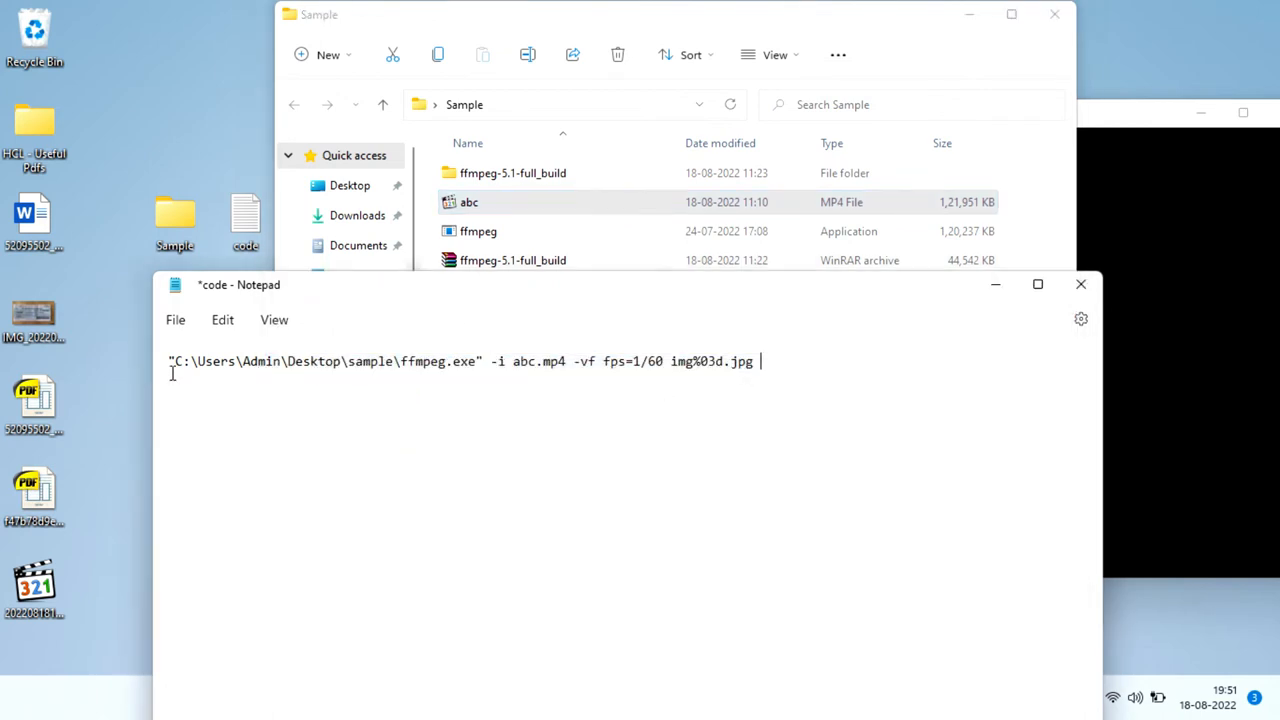
{"action": "left_click", "coordinate": [692, 361]}
{"action": "key", "text": "BackSpace"}
{"action": "key", "text": "BackSpace"}
{"action": "key", "text": "BackSpace"}
{"action": "type", "text": "s"}
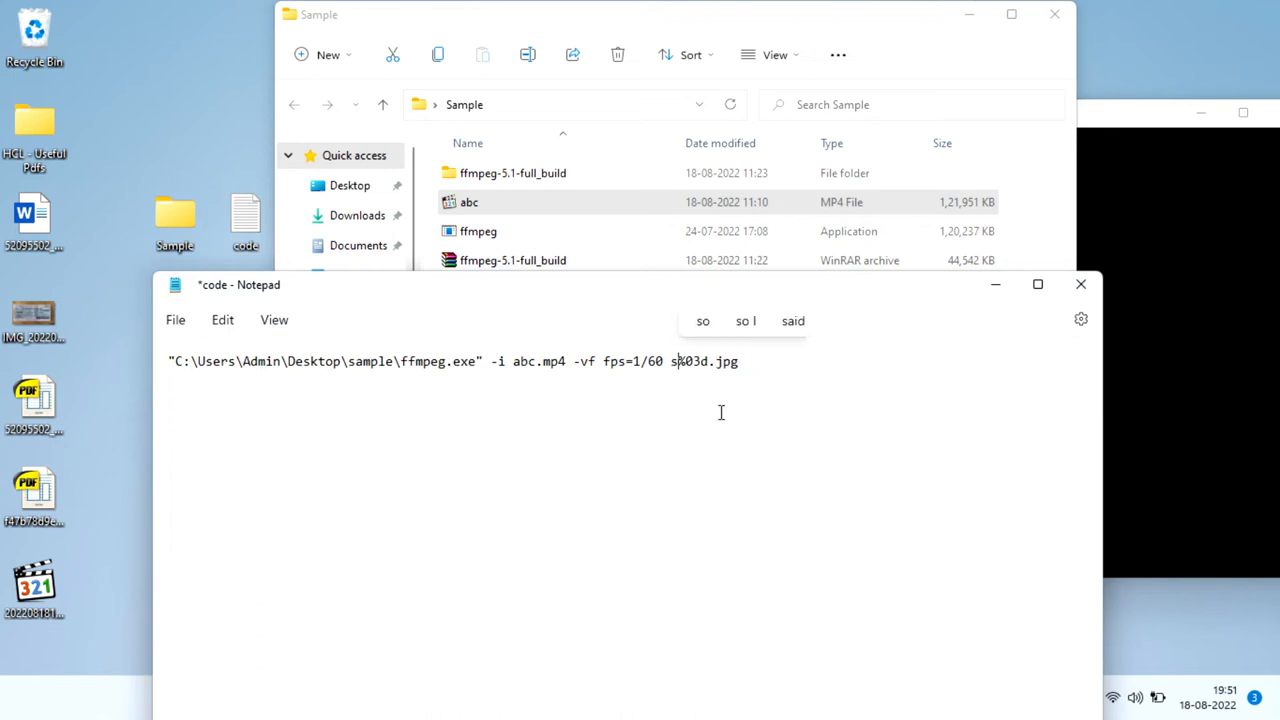
{"action": "type", "text": "src"}
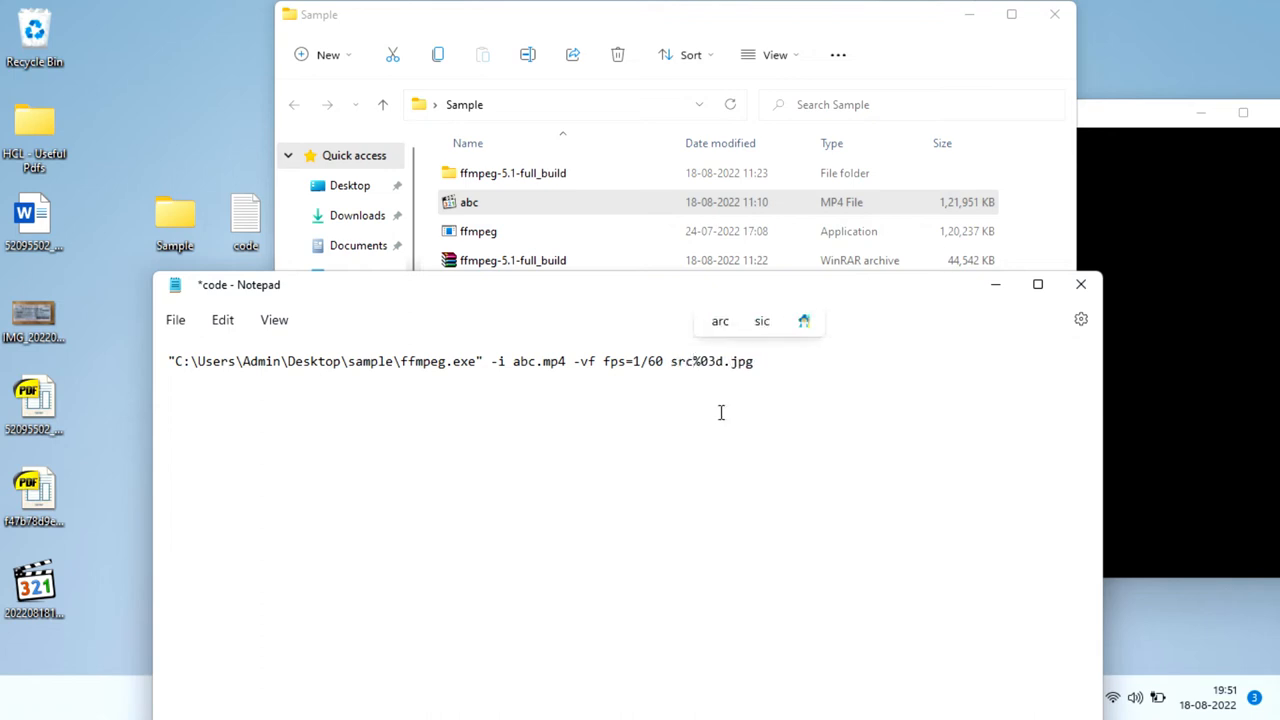
{"action": "key", "text": "BackSpace"}
{"action": "key", "text": "BackSpace"}
{"action": "key", "text": "BackSpace"}
{"action": "type", "text": "a"}
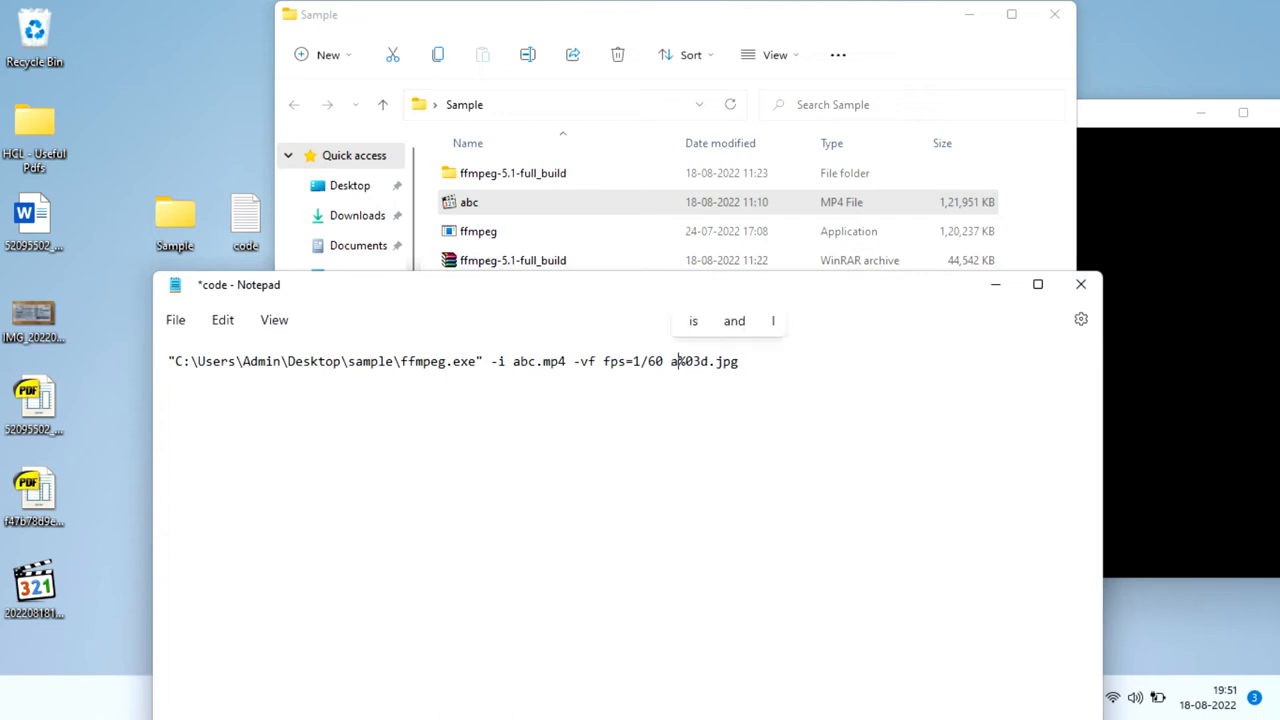
{"action": "type", "text": "lpha"}
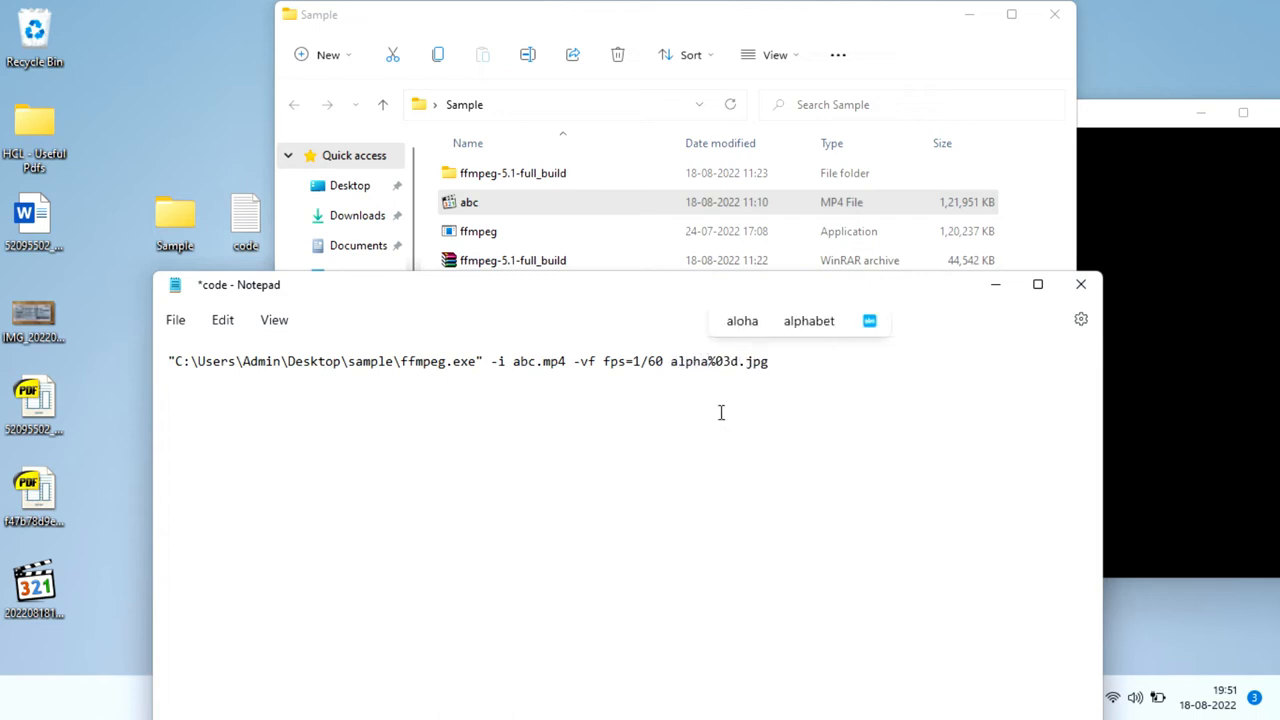
{"action": "key", "text": "ctrl+a"}
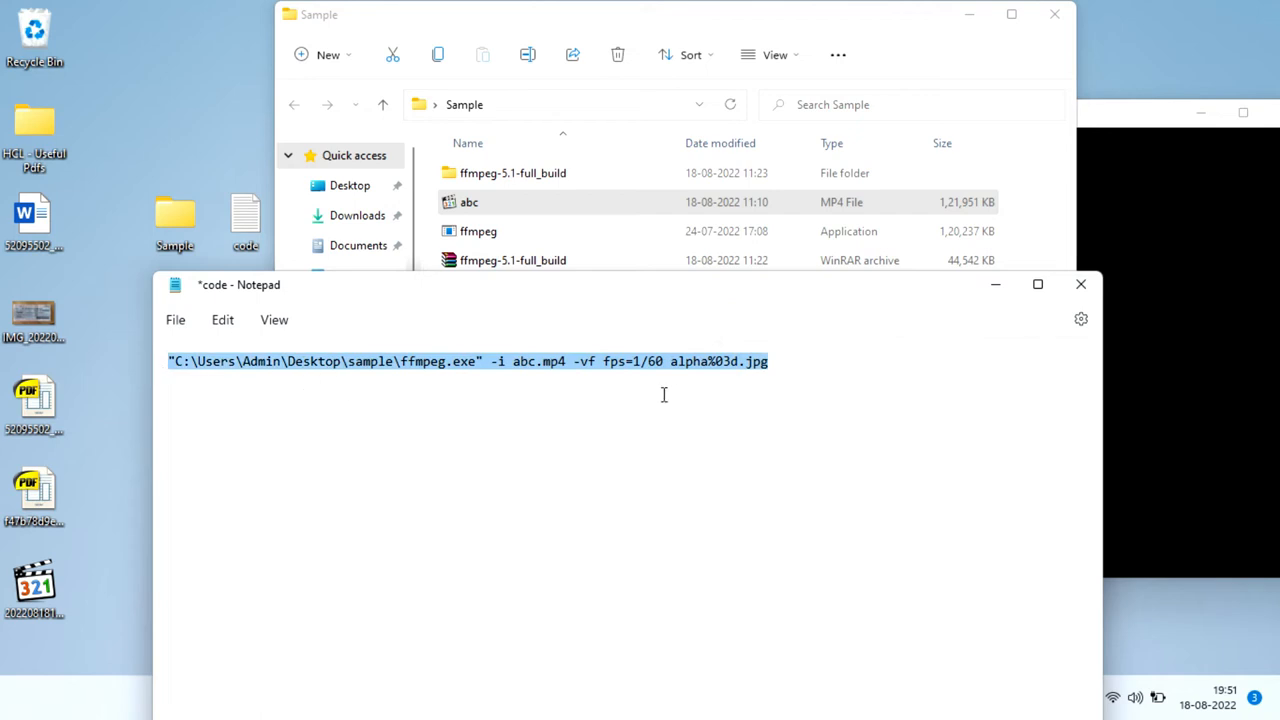
- Change the padding to %04d and copy the whole command line
{"action": "left_click", "coordinate": [731, 370]}
{"action": "key", "text": "BackSpace"}
{"action": "type", "text": "4"}
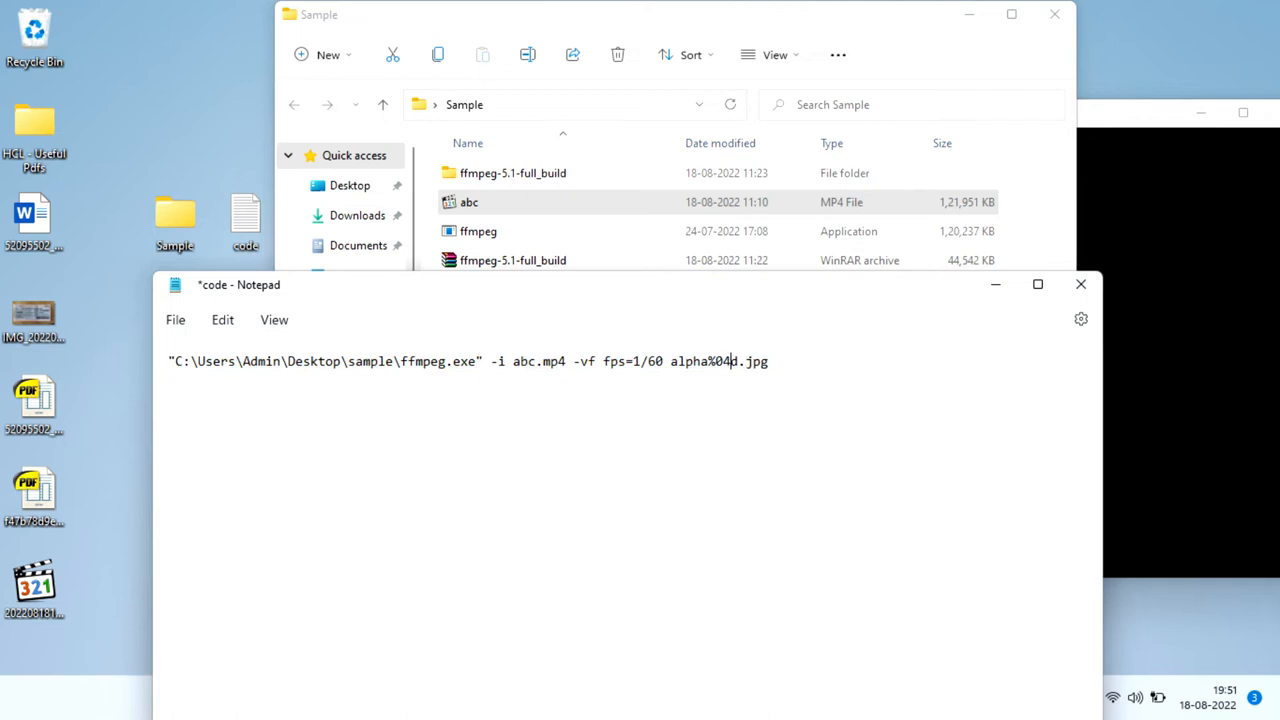
{"action": "key", "text": "ctrl+a"}
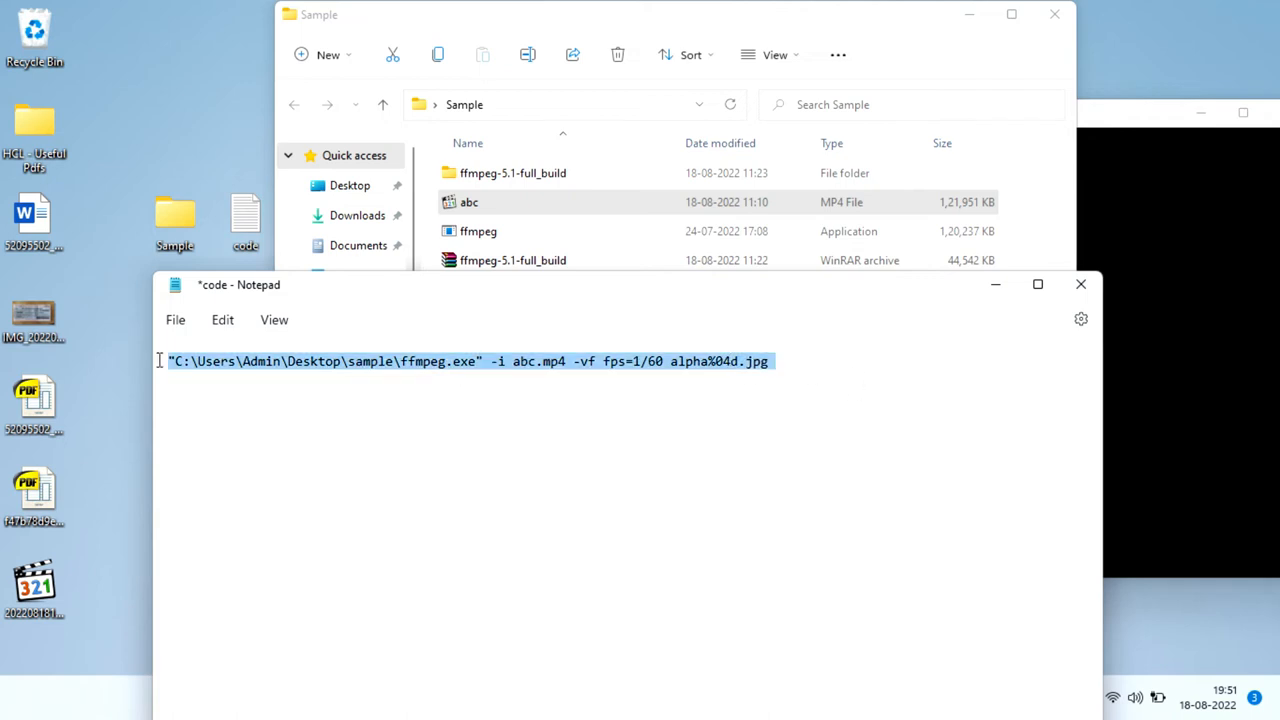
{"action": "right_click", "coordinate": [203, 370]}
{"action": "left_click", "coordinate": [268, 100]}
- Paste and run the ffmpeg command in the console, briefly maximising it to watch the output
{"action": "left_click", "coordinate": [1117, 188]}
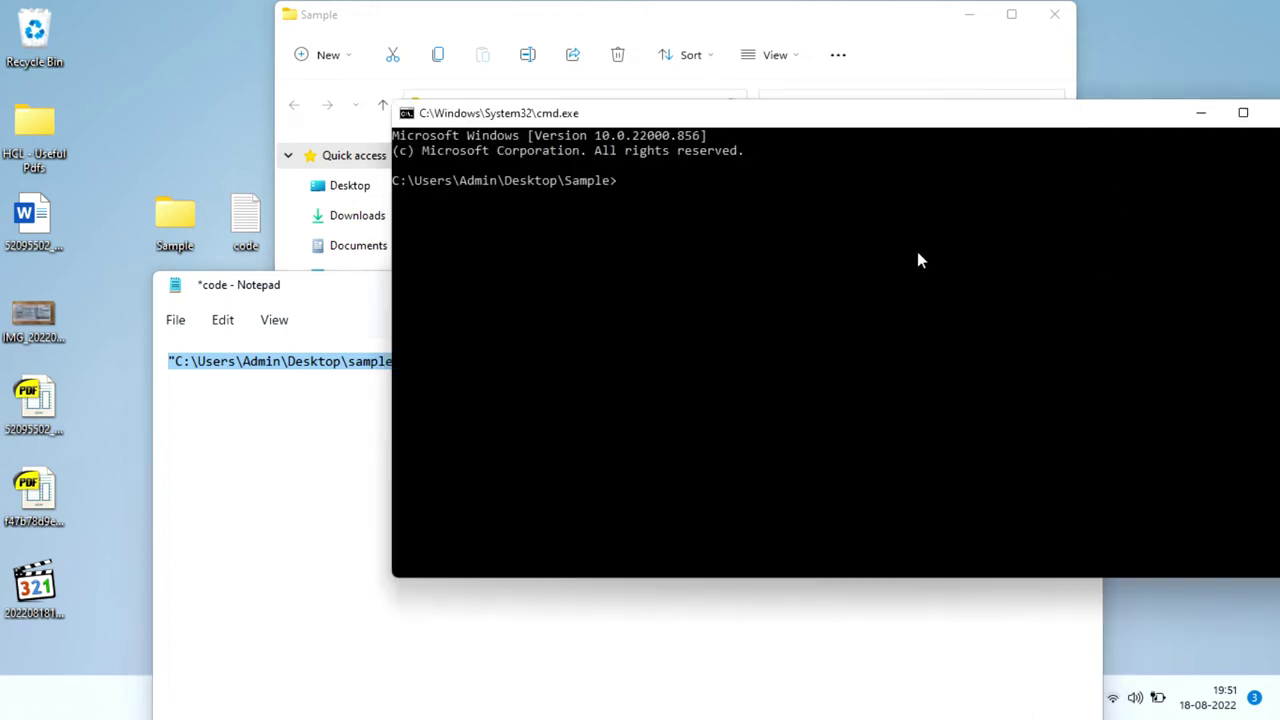
{"action": "right_click", "coordinate": [705, 180]}
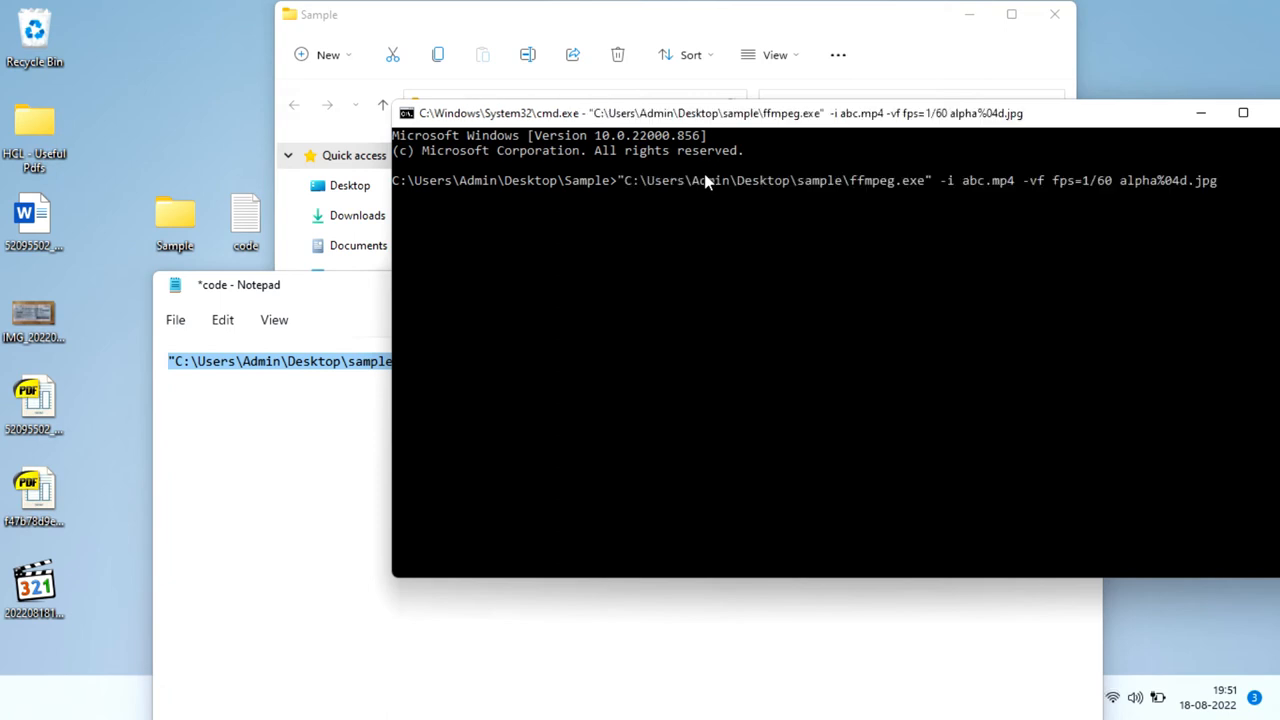
{"action": "left_click_drag", "start_coordinate": [728, 116], "coordinate": [628, 110]}
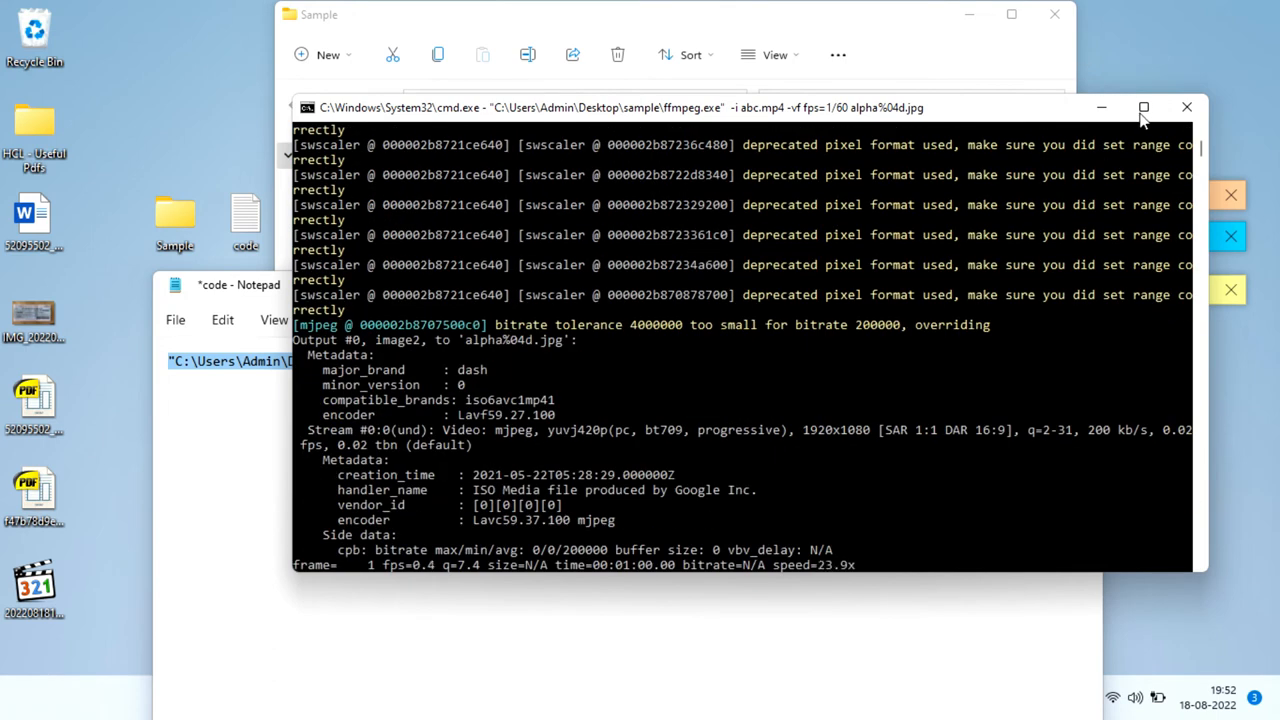
{"action": "left_click", "coordinate": [1143, 107]}
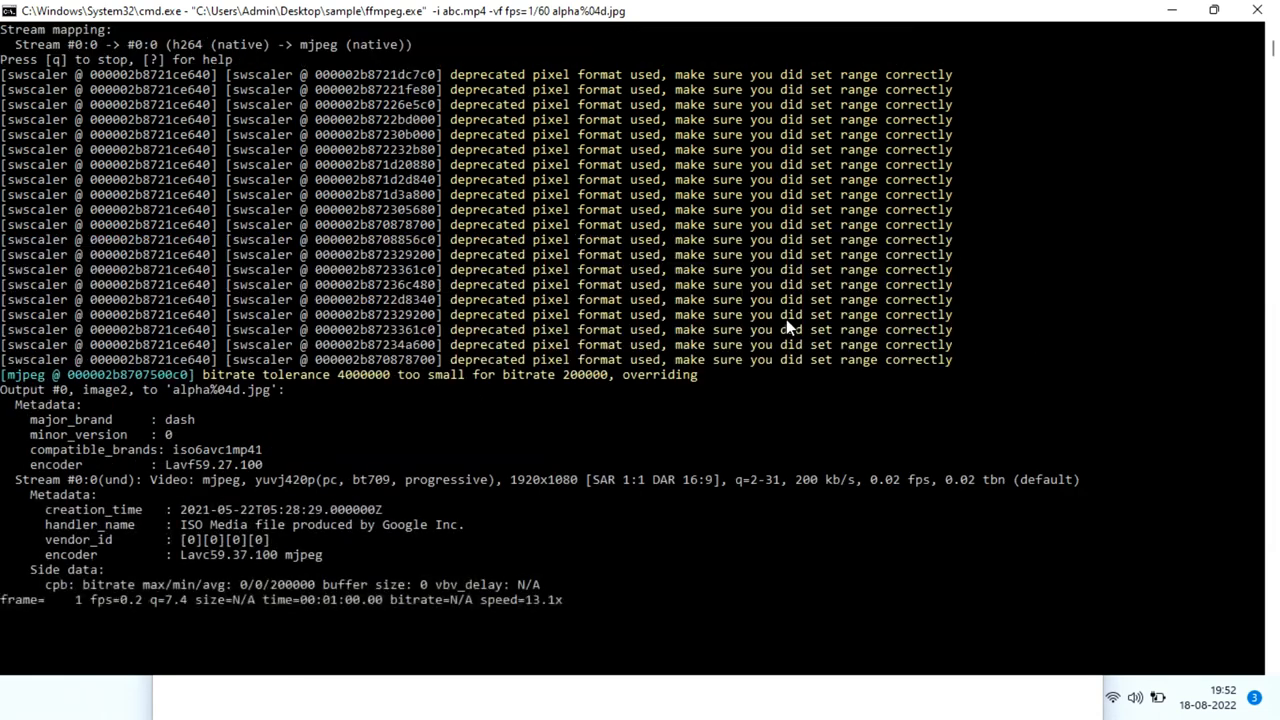
{"action": "scroll", "coordinate": [786, 319], "scroll_direction": "up", "scroll_amount": 5}
{"action": "scroll", "coordinate": [782, 319], "scroll_direction": "down", "scroll_amount": 2}
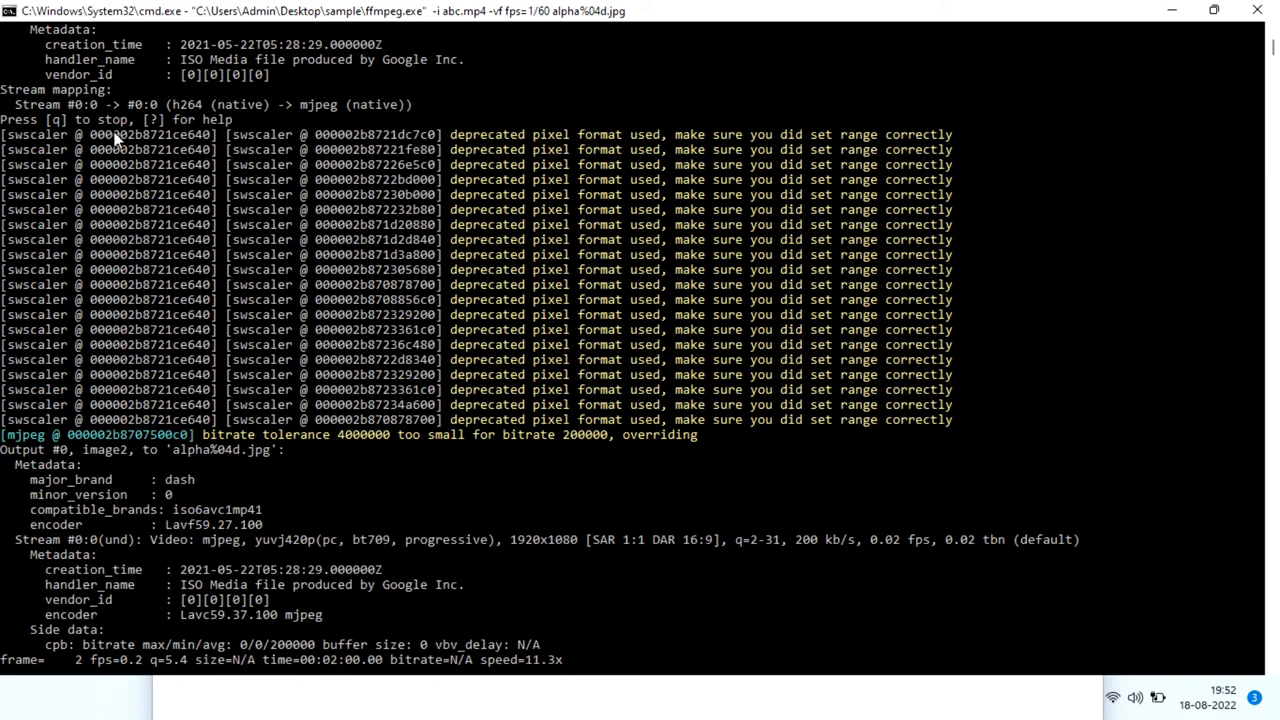
{"action": "scroll", "coordinate": [335, 450], "scroll_direction": "down", "scroll_amount": 2}
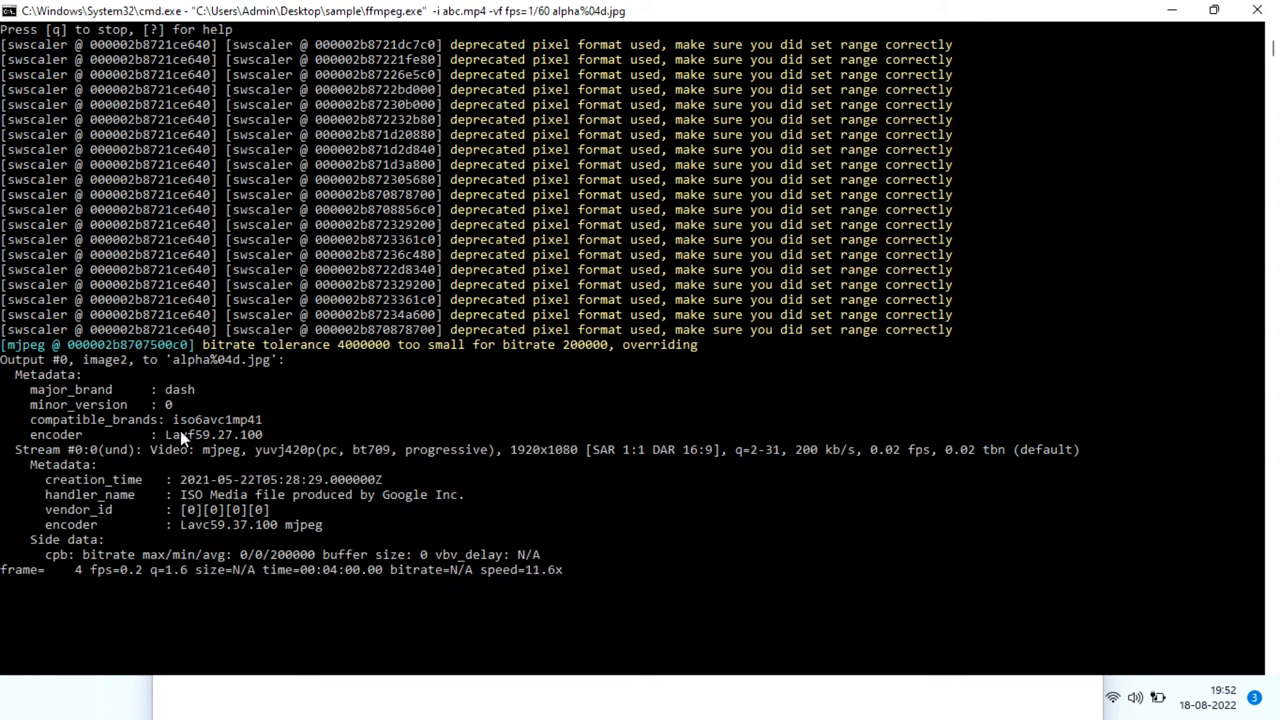
{"action": "left_click", "coordinate": [1213, 12]}
- Inspect the new alpha JPGs as large thumbnails and snap Explorer beside the console
{"action": "left_click", "coordinate": [464, 30]}
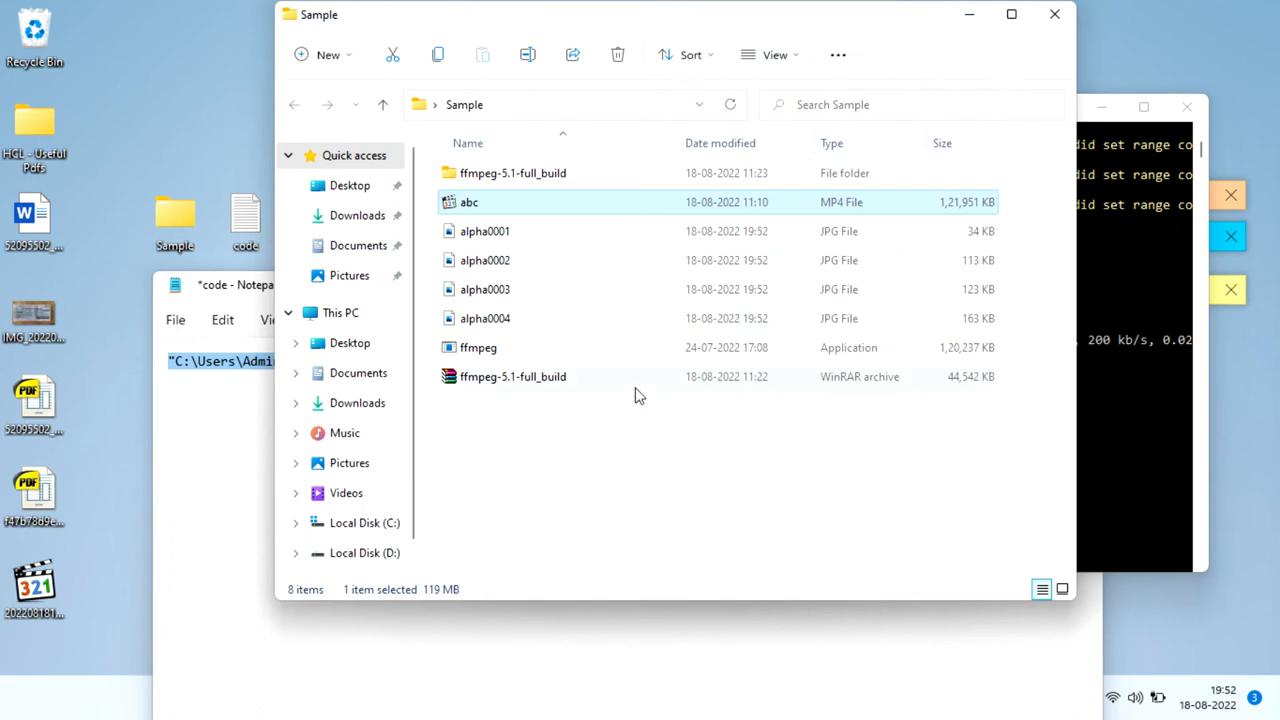
{"action": "left_click", "coordinate": [512, 243]}
{"action": "left_click", "coordinate": [527, 295]}
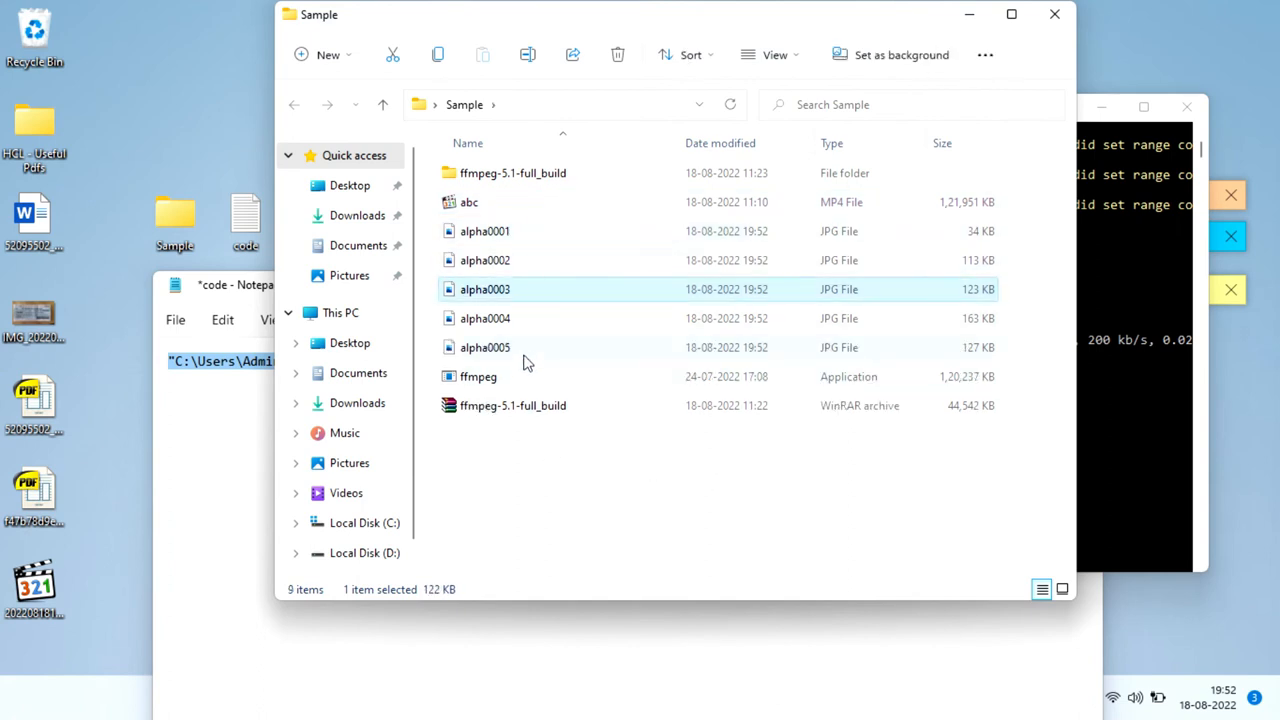
{"action": "left_click", "coordinate": [580, 498]}
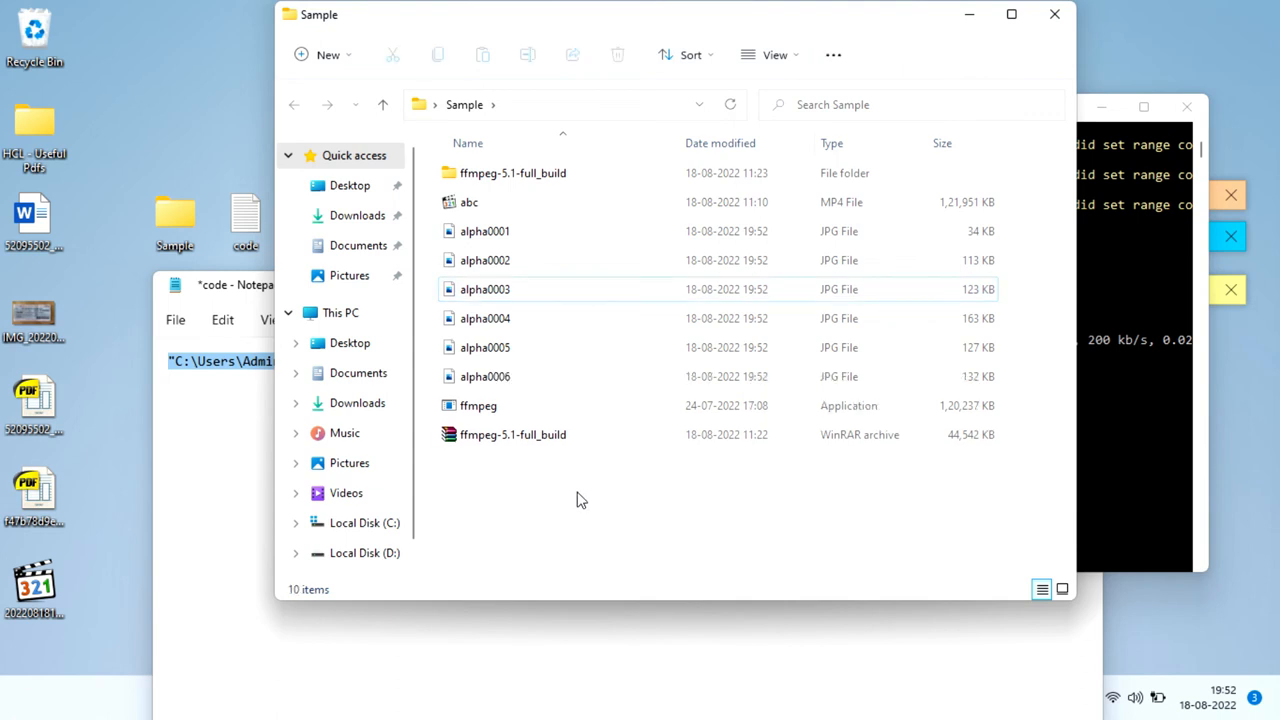
{"action": "key", "text": "ctrl+shift+2"}
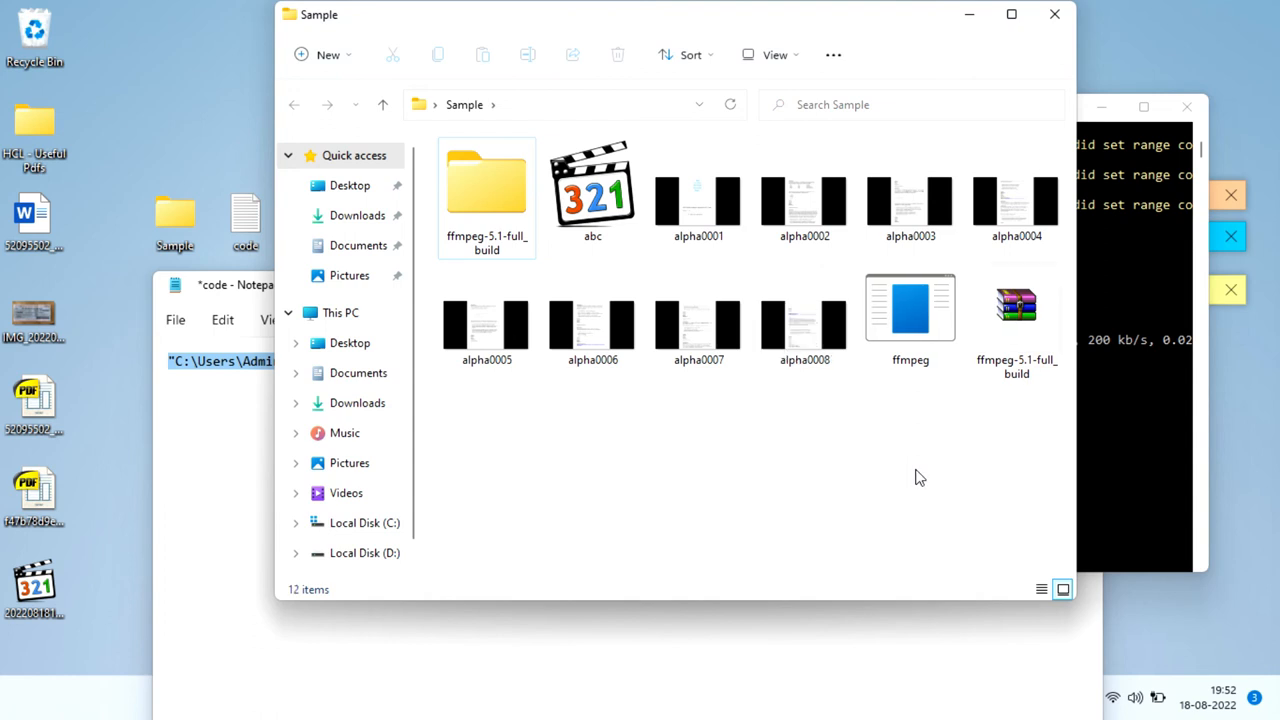
{"action": "key", "text": "super+Left"}
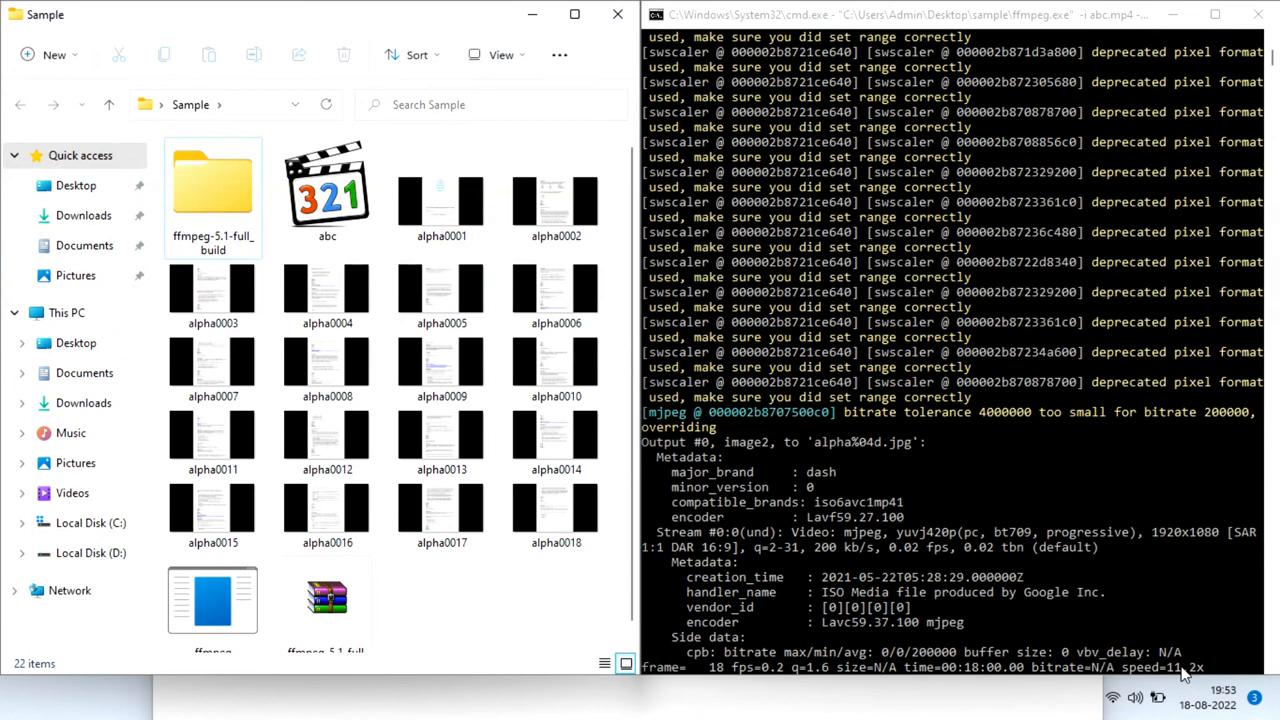
{"action": "scroll", "coordinate": [440, 590], "scroll_direction": "down", "scroll_amount": 1}
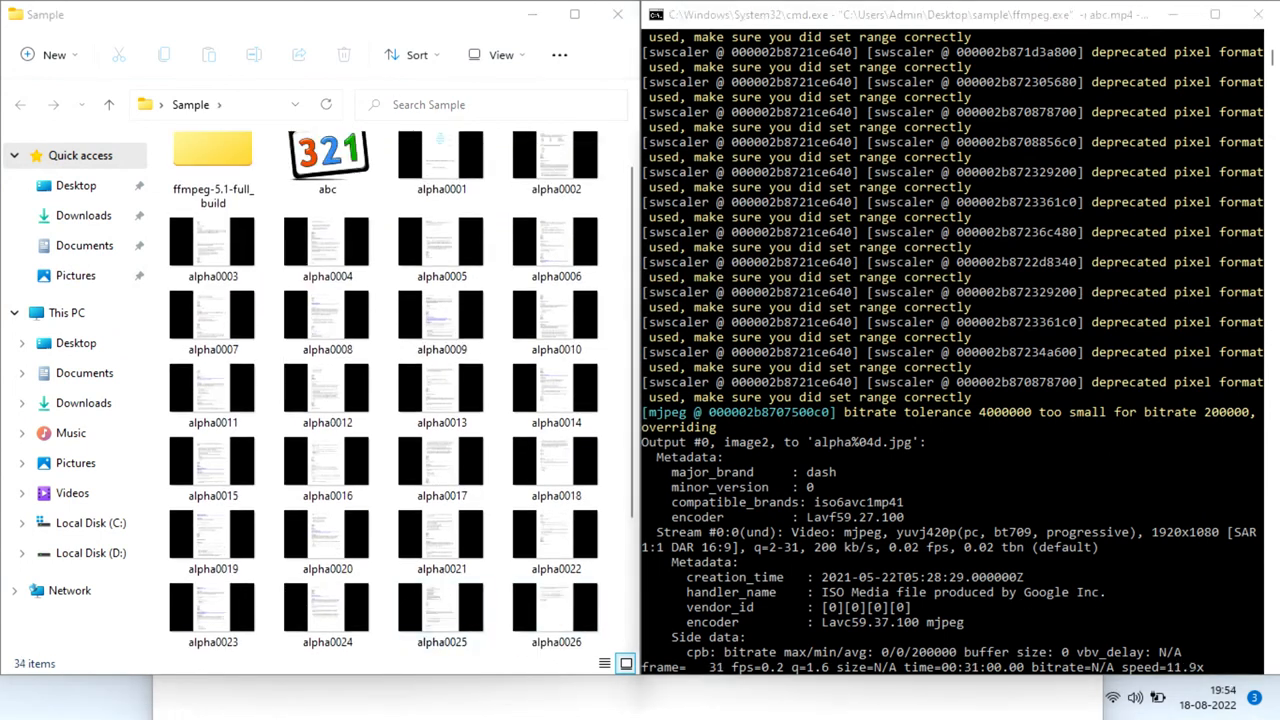
{"action": "scroll", "coordinate": [440, 590], "scroll_direction": "down", "scroll_amount": 3}
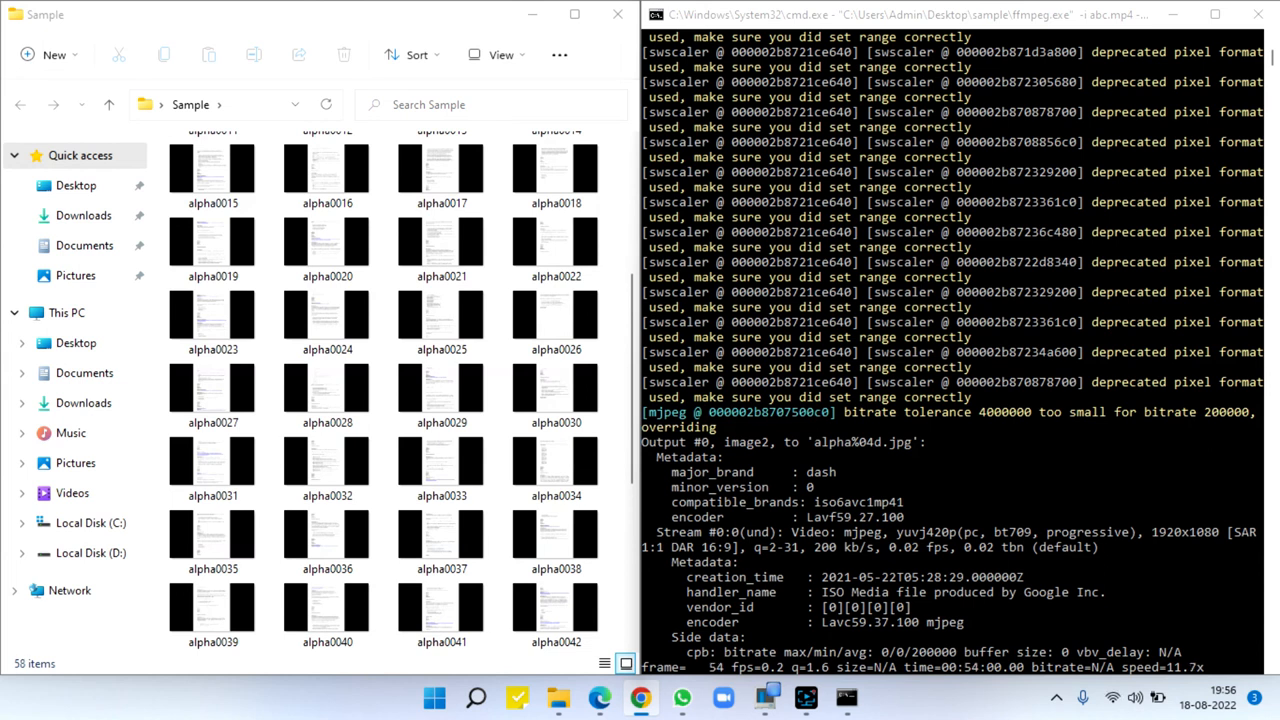
{"action": "scroll", "coordinate": [440, 500], "scroll_direction": "down", "scroll_amount": 3}
{"action": "scroll", "coordinate": [500, 500], "scroll_direction": "down", "scroll_amount": 2}
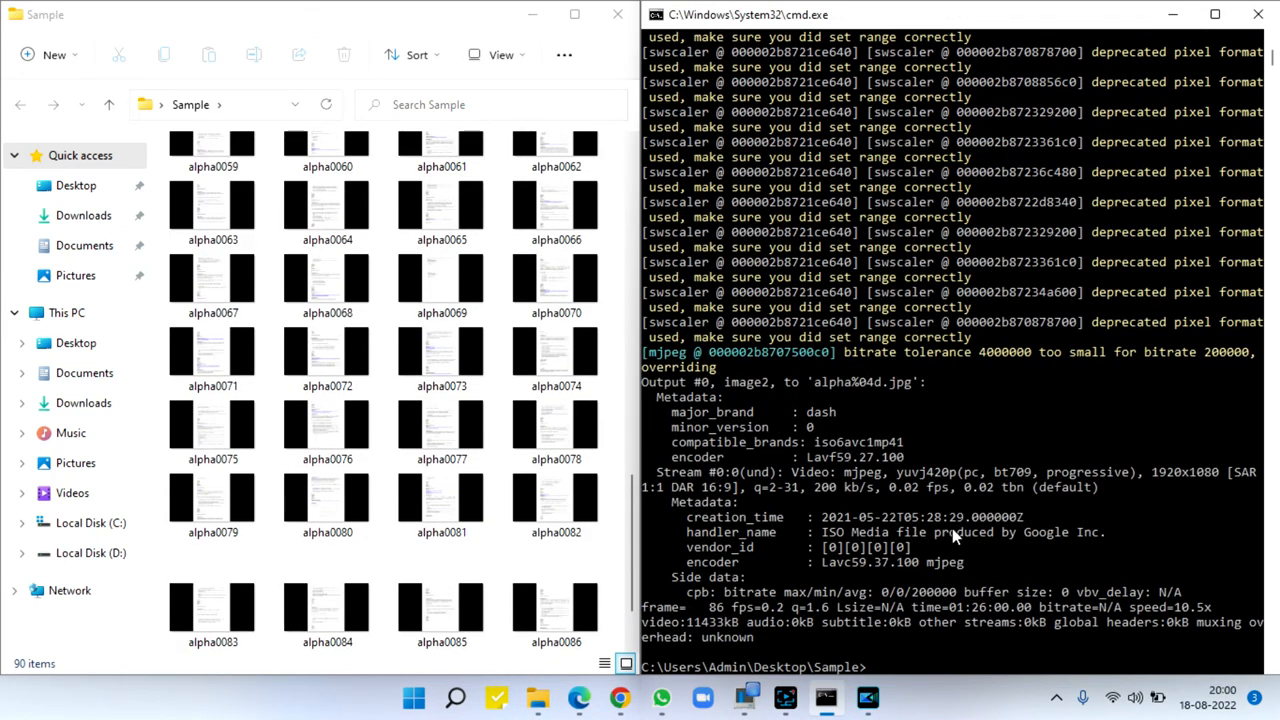
{"action": "scroll", "coordinate": [830, 566], "scroll_direction": "down", "scroll_amount": 1}
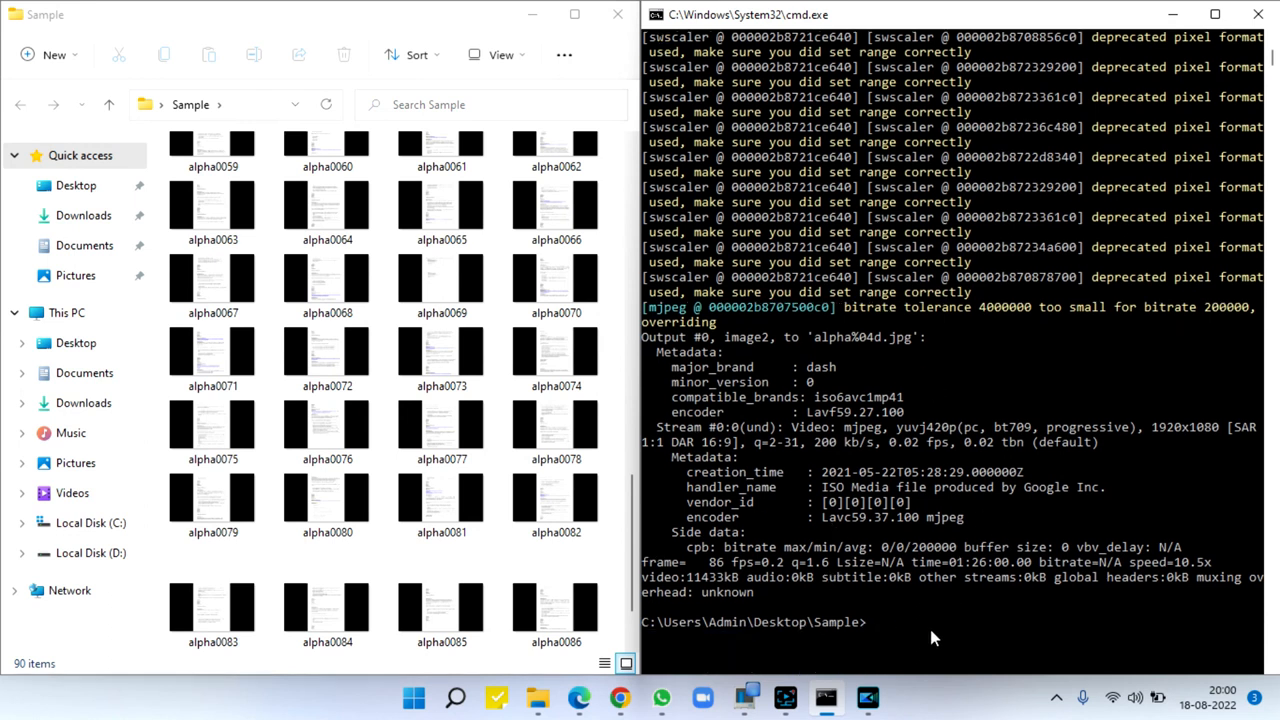
{"action": "type", "text": "exit"}
- Close the console and maximise the Sample folder showing alpha0001 through alpha0086
{"action": "key", "text": "Return"}
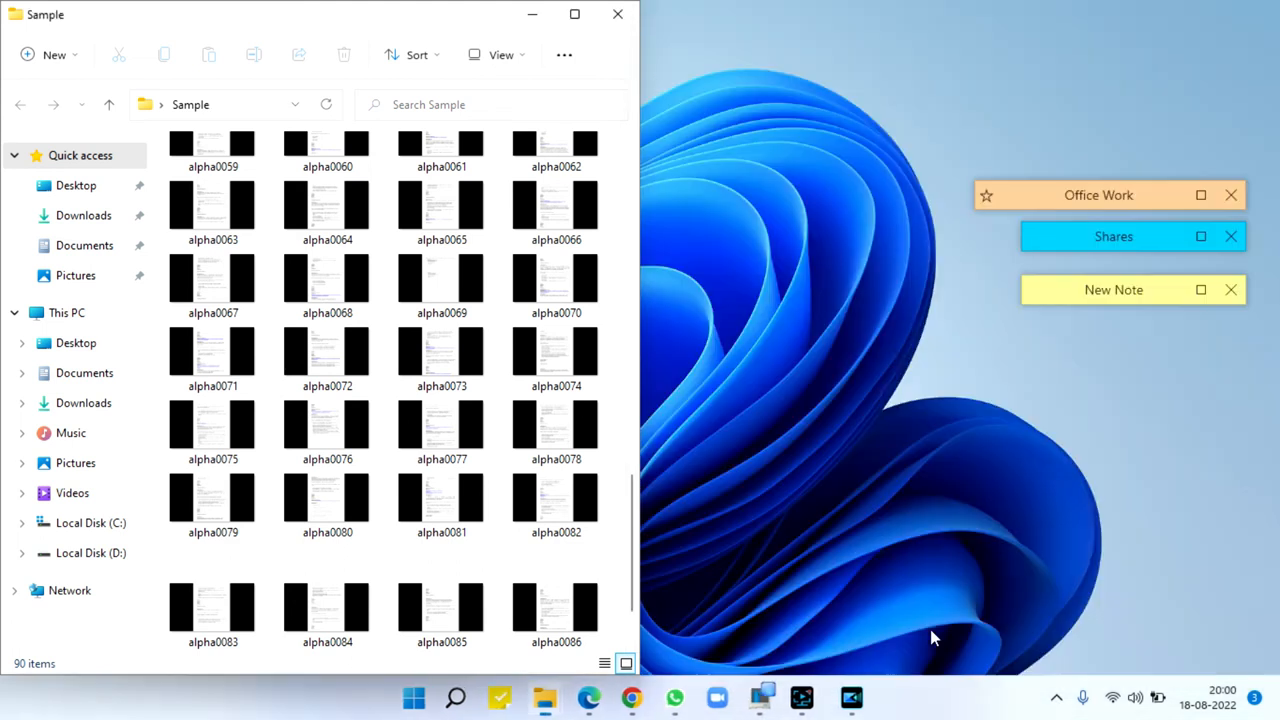
{"action": "left_click", "coordinate": [575, 14]}
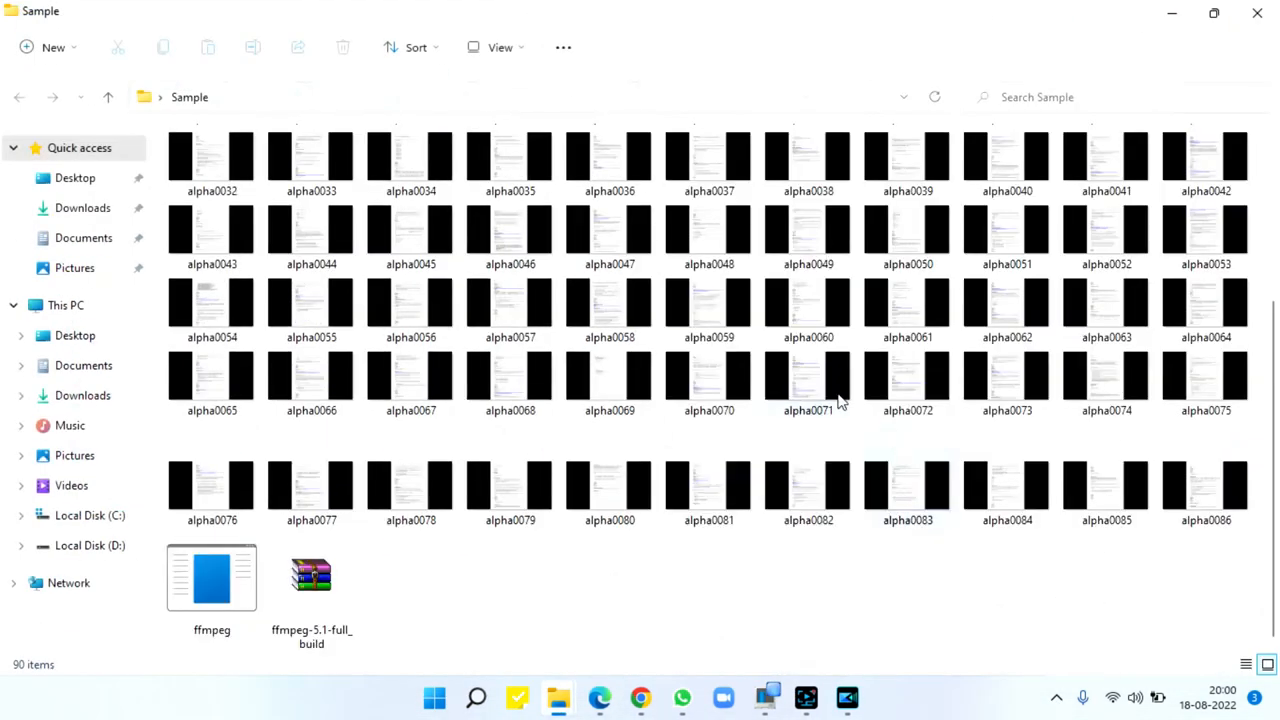
{"action": "scroll", "coordinate": [775, 530], "scroll_direction": "up", "scroll_amount": 5}
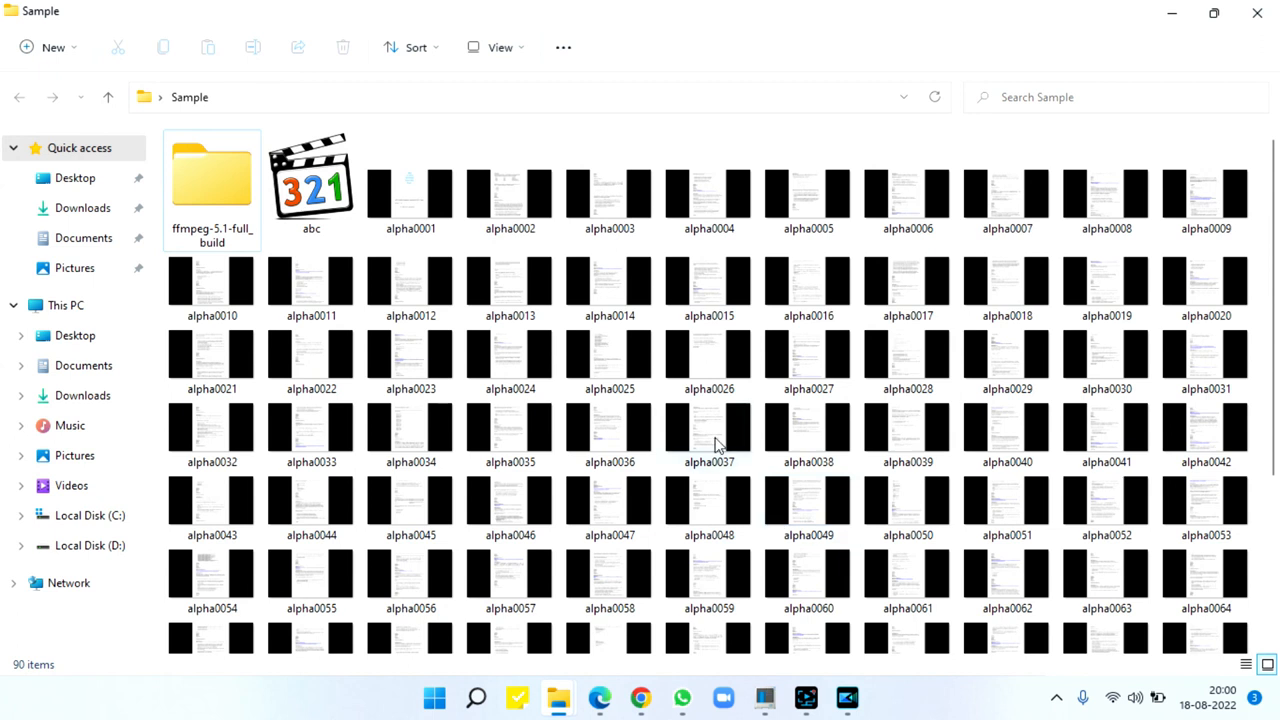
{"action": "scroll", "coordinate": [727, 466], "scroll_direction": "down", "scroll_amount": 5}
{"action": "scroll", "coordinate": [727, 466], "scroll_direction": "up", "scroll_amount": 5}
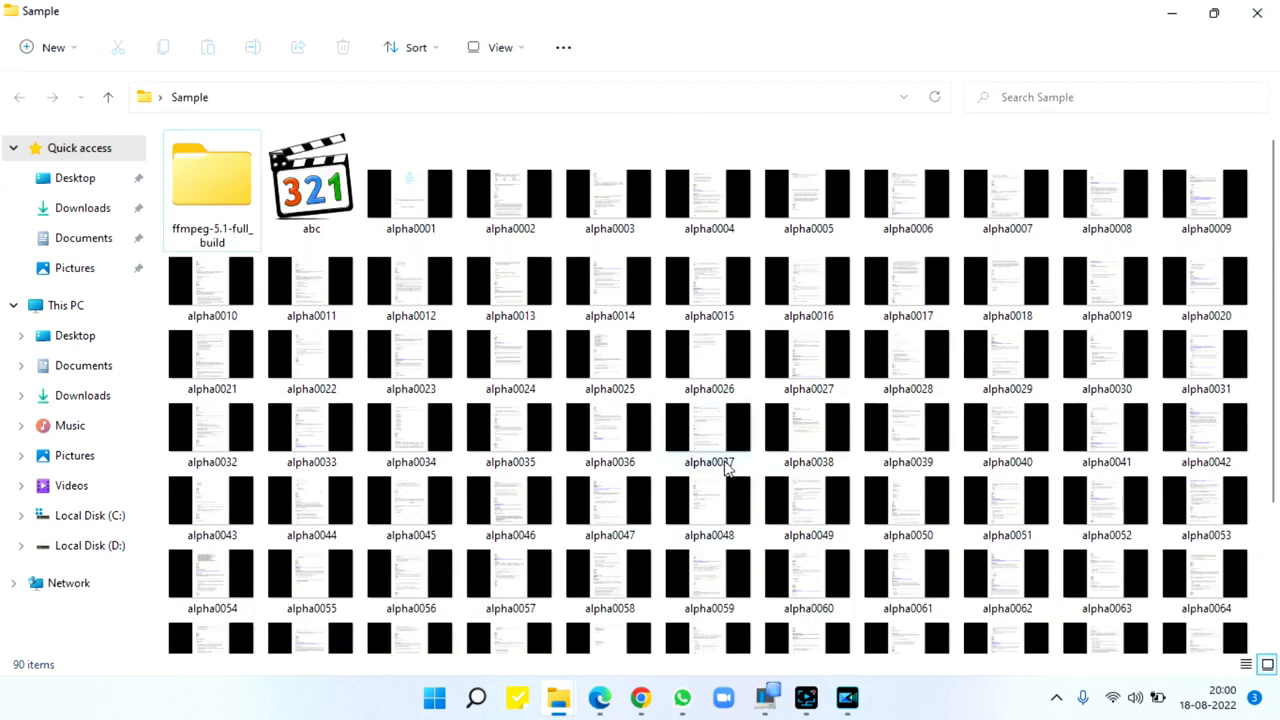